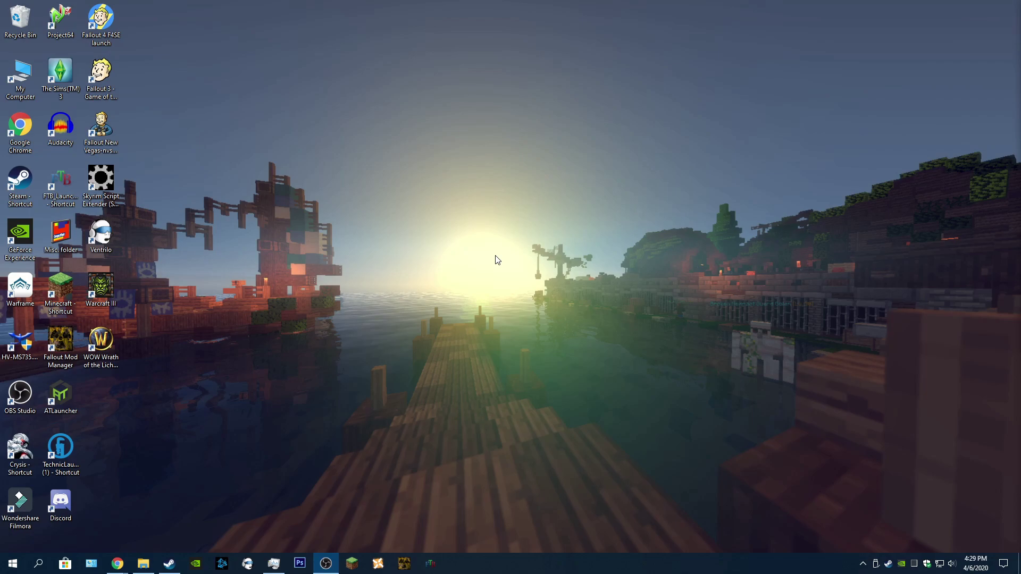
In Chrome, download the 64x PureBDcraft pack for Minecraft 1.12 and the 64x MC.Eternal patch from the open BDcraft pages.
{"action": "left_click", "coordinate": [108, 560]}
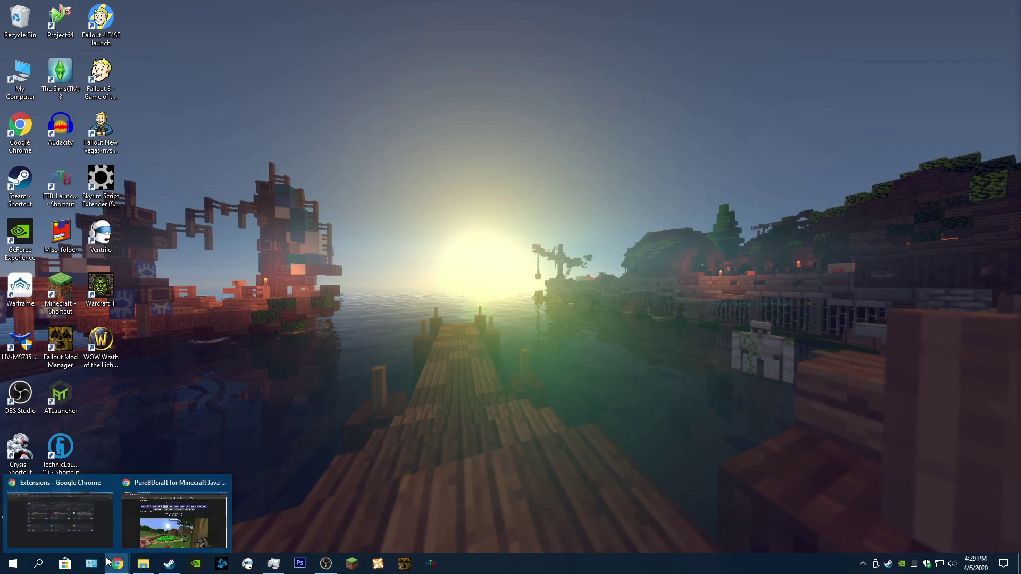
{"action": "left_click", "coordinate": [174, 519]}
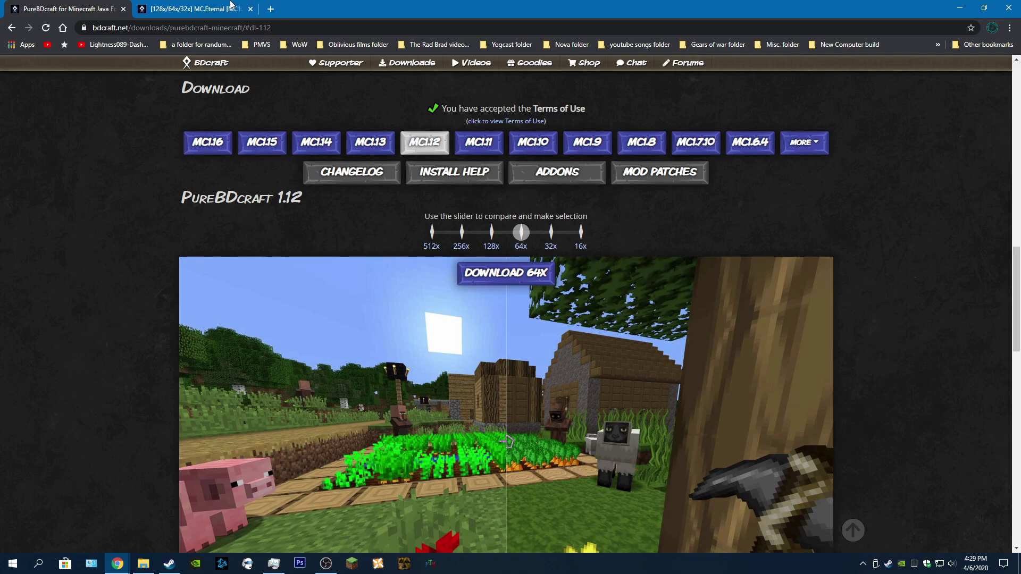
{"action": "left_click", "coordinate": [187, 6]}
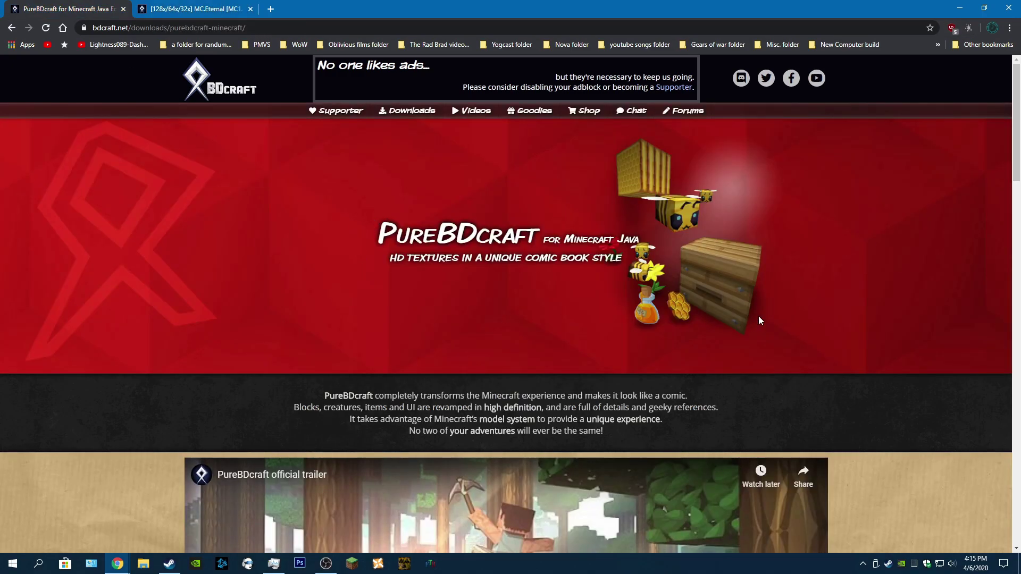
{"action": "scroll", "coordinate": [744, 375], "scroll_direction": "down", "scroll_amount": 15}
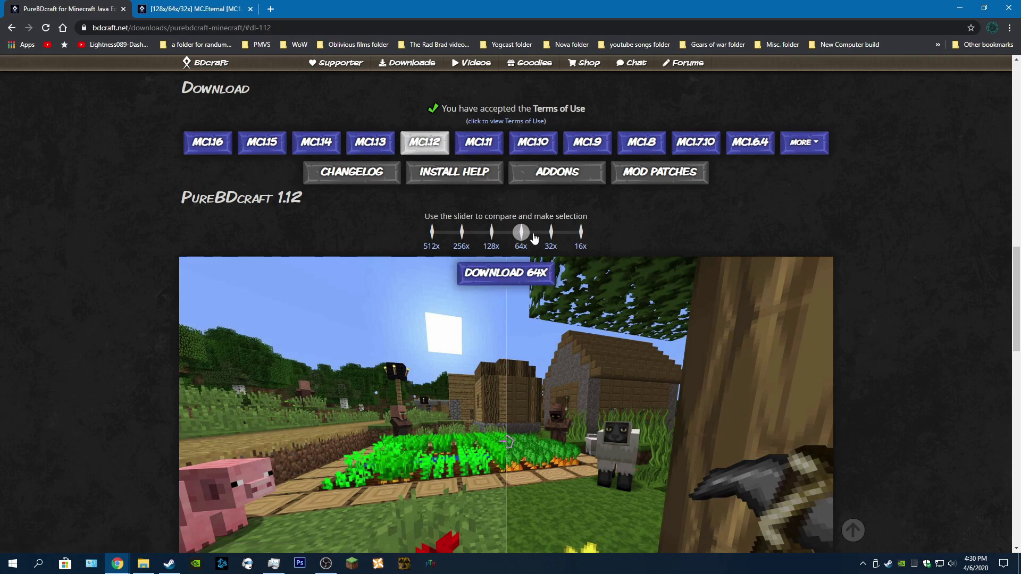
{"action": "left_click", "coordinate": [190, 7]}
{"action": "scroll", "coordinate": [432, 442], "scroll_direction": "down", "scroll_amount": 5}
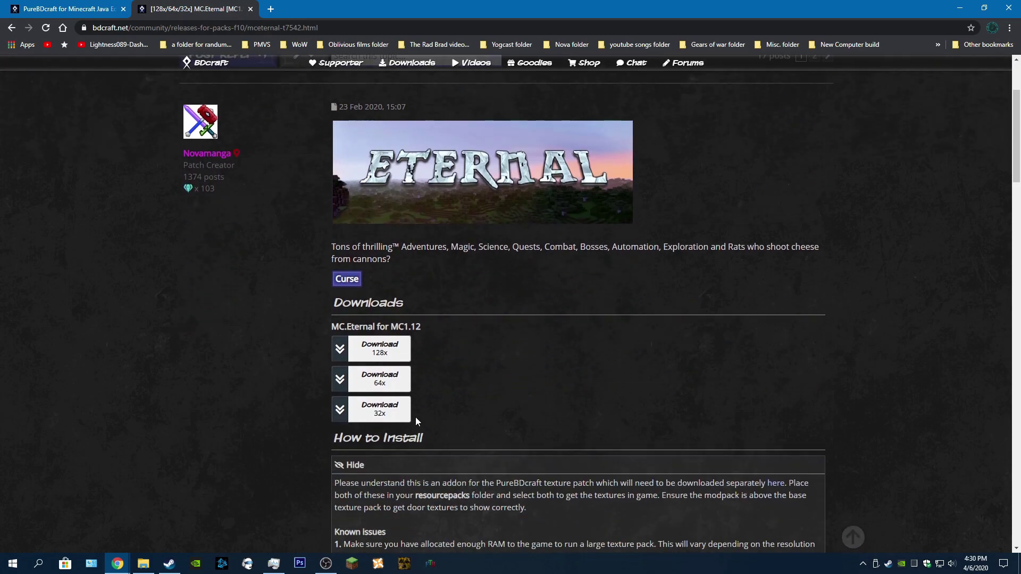
{"action": "left_click", "coordinate": [93, 7]}
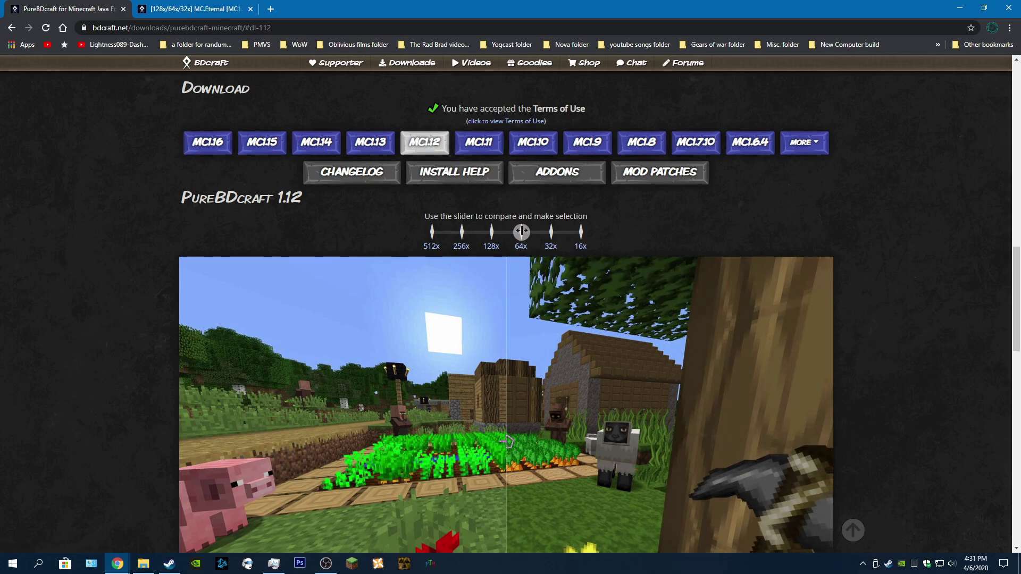
{"action": "mouse_move", "coordinate": [516, 365]}
{"action": "left_click", "coordinate": [533, 276]}
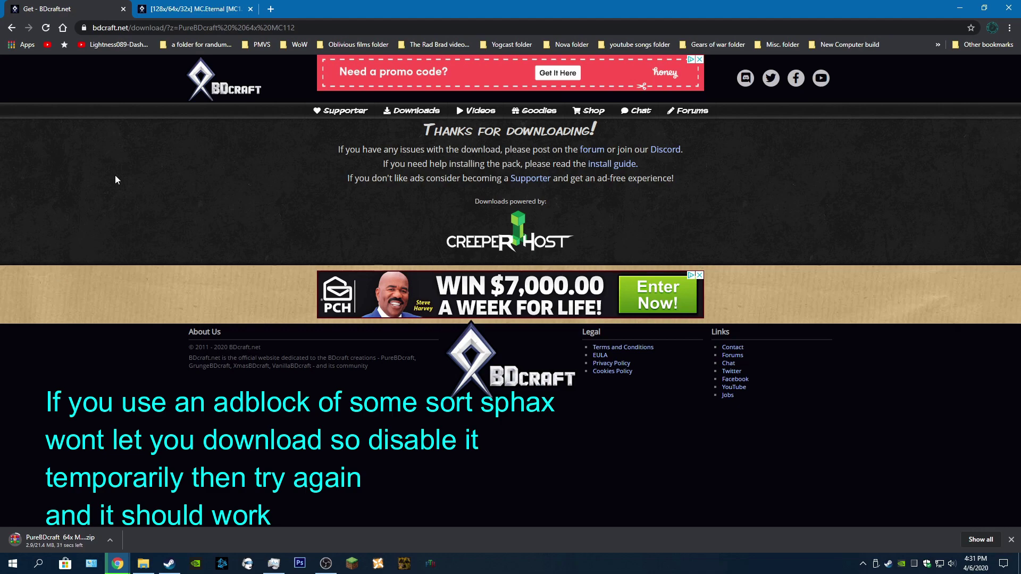
{"action": "left_click", "coordinate": [189, 7]}
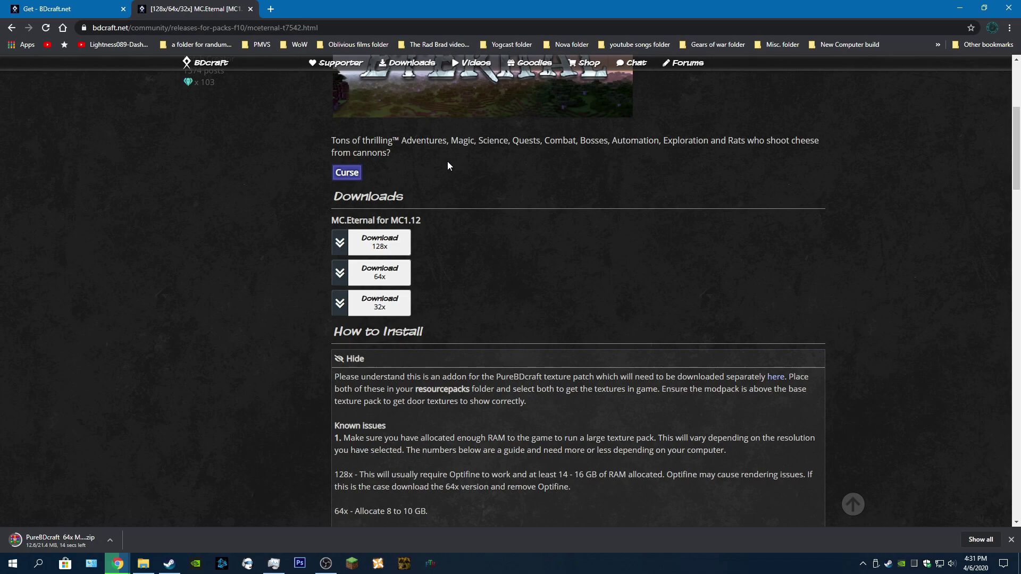
{"action": "left_click", "coordinate": [378, 272]}
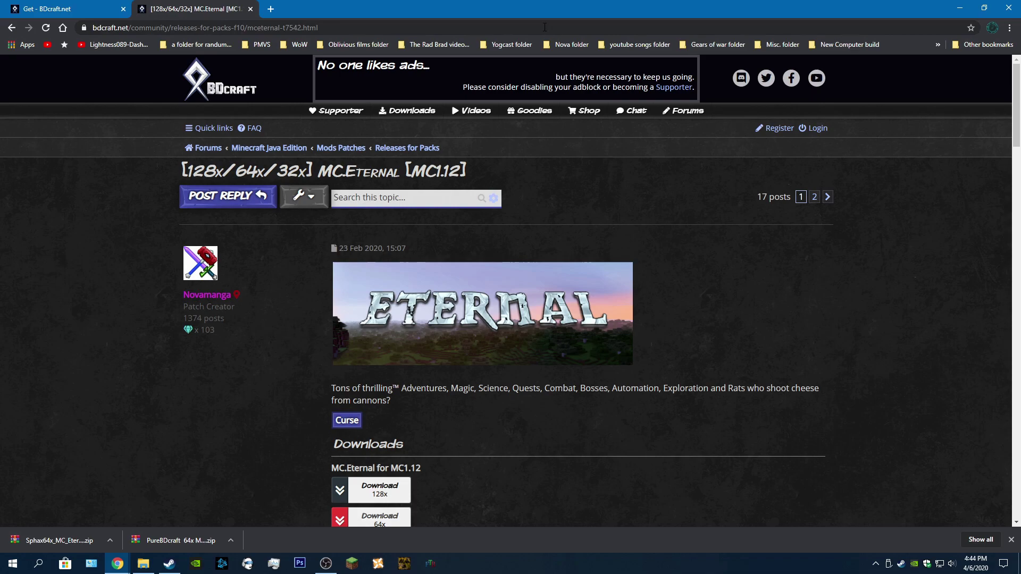
Put the downloaded PureBDcraft 64x and Sphax64x_MC_Eternal zip files on the desktop and close the browser.
{"action": "left_click_drag", "start_coordinate": [538, 5], "coordinate": [332, 29]}
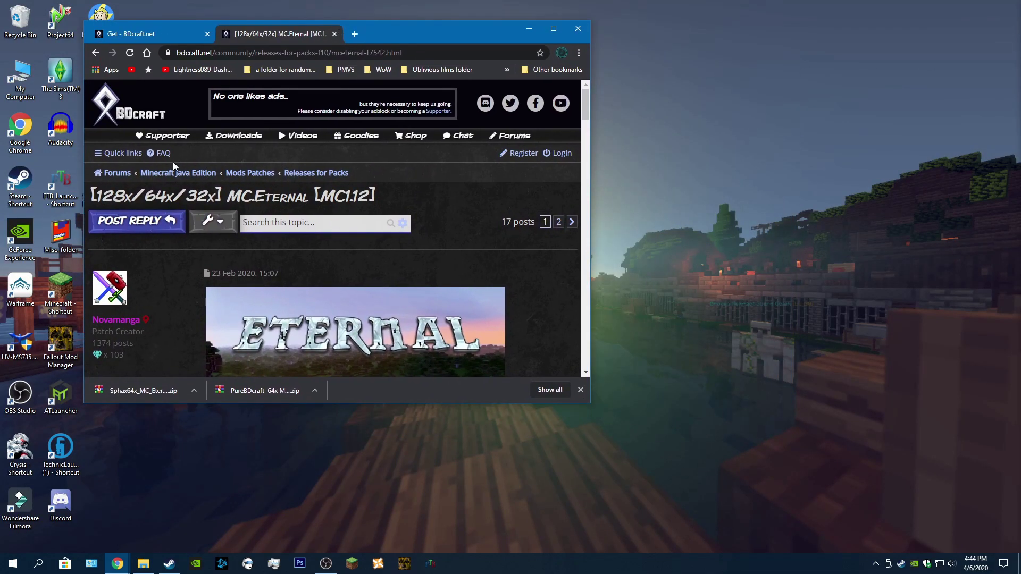
{"action": "left_click_drag", "start_coordinate": [260, 390], "coordinate": [705, 247]}
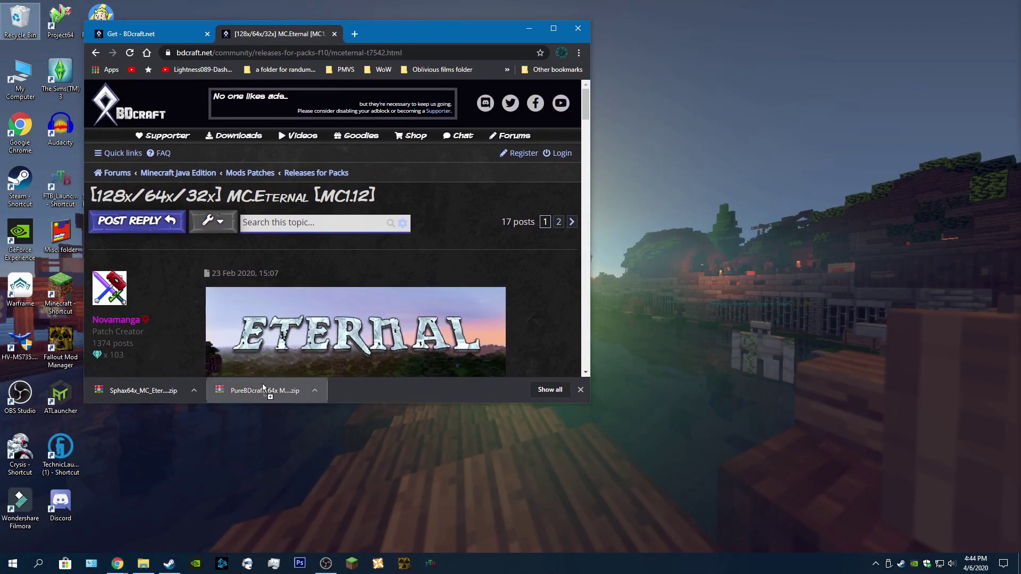
{"action": "left_click_drag", "start_coordinate": [141, 391], "coordinate": [745, 284]}
{"action": "left_click", "coordinate": [684, 365]}
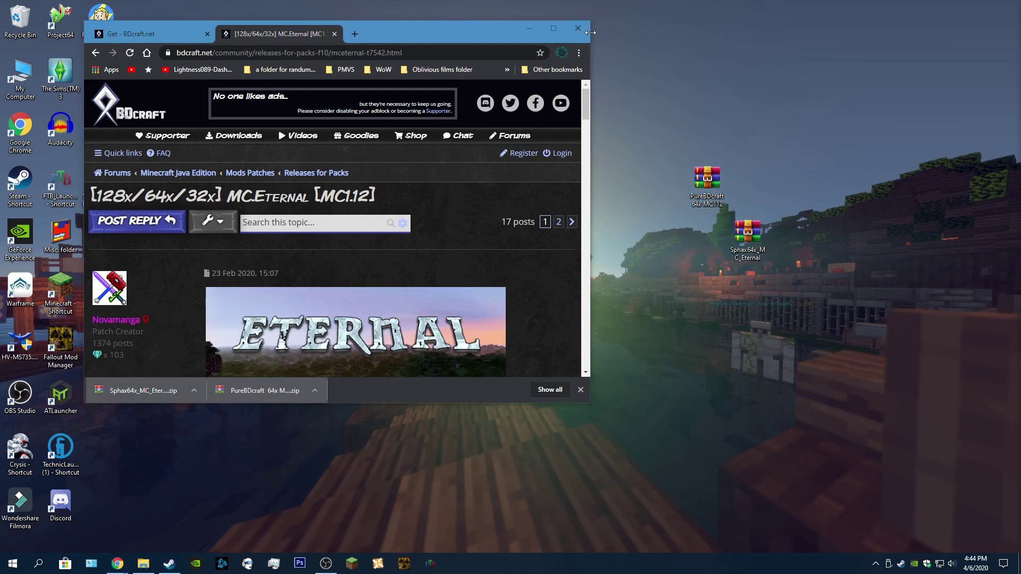
{"action": "left_click", "coordinate": [579, 30]}
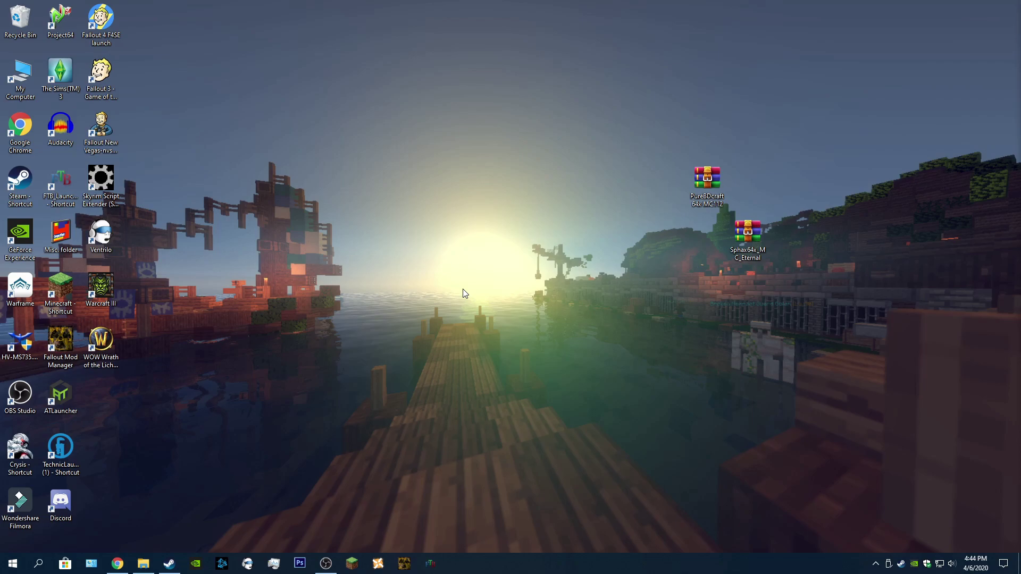
Open the PureBDcraft 64x MC112 archive from the desktop in WinRAR and go into its assets folder.
{"action": "double_click", "coordinate": [706, 180]}
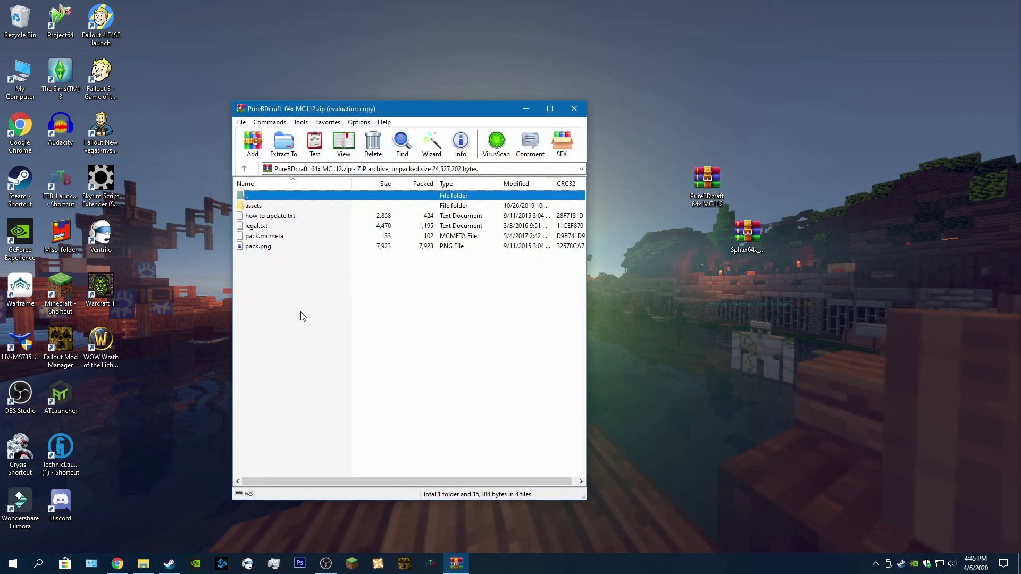
{"action": "left_click", "coordinate": [463, 308]}
{"action": "double_click", "coordinate": [254, 205]}
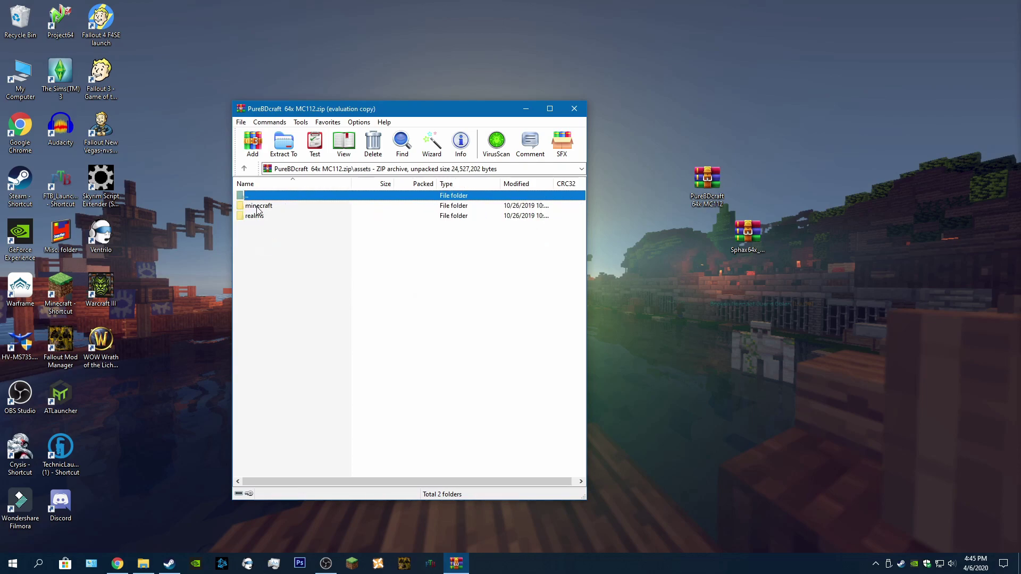
{"action": "left_click_drag", "start_coordinate": [333, 109], "coordinate": [486, 98]}
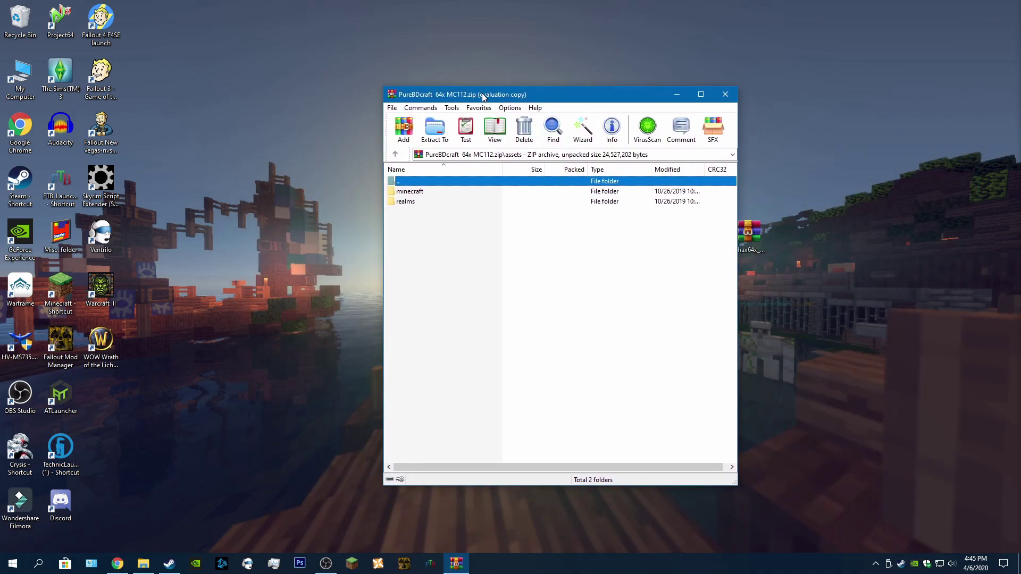
Open the Sphax64x_MC_Eternal archive side by side with the PureBDcraft archive and go into its assets folder.
{"action": "double_click", "coordinate": [755, 235]}
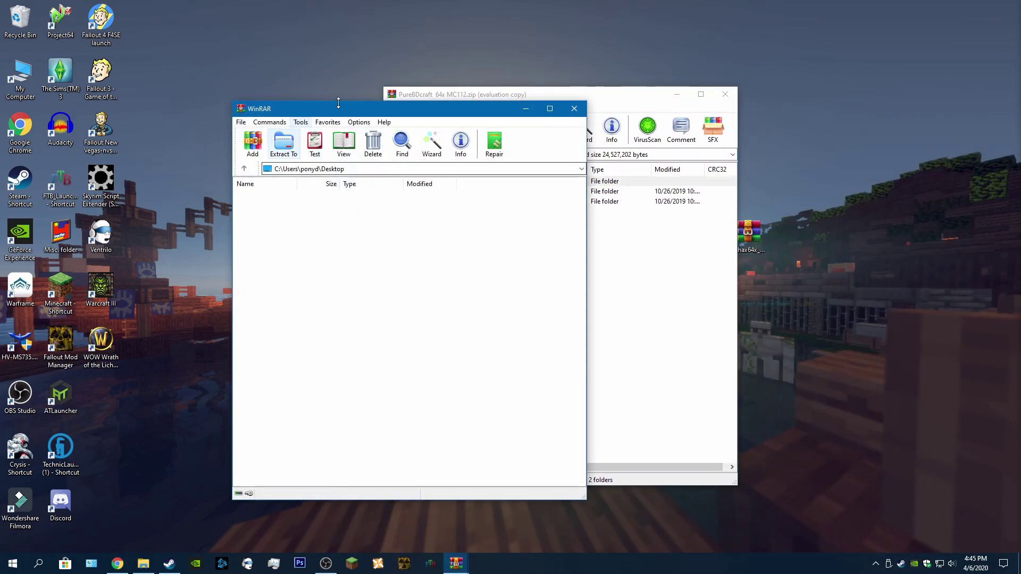
{"action": "left_click", "coordinate": [710, 107]}
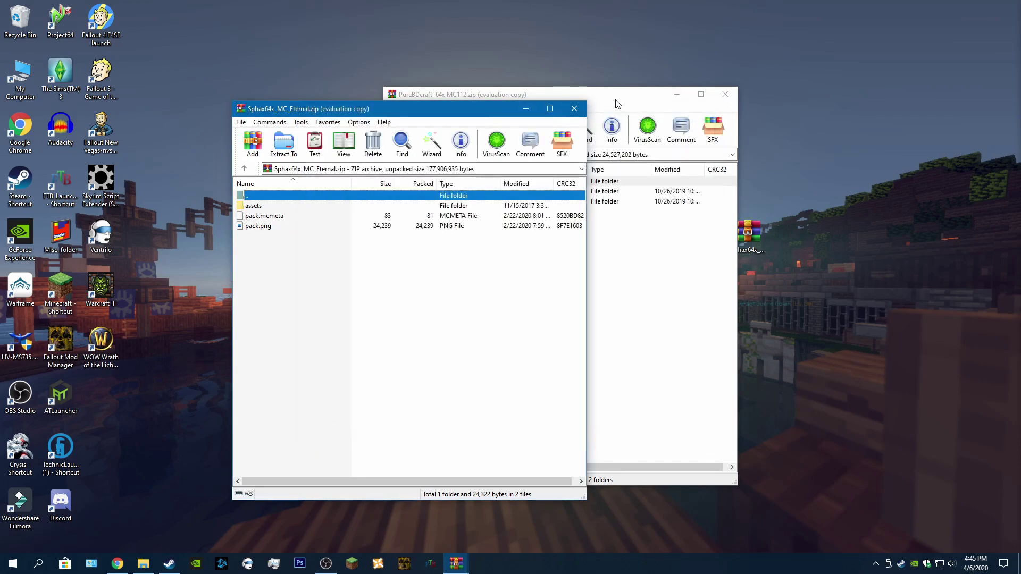
{"action": "left_click_drag", "start_coordinate": [617, 98], "coordinate": [796, 92]}
{"action": "left_click_drag", "start_coordinate": [462, 110], "coordinate": [319, 90]}
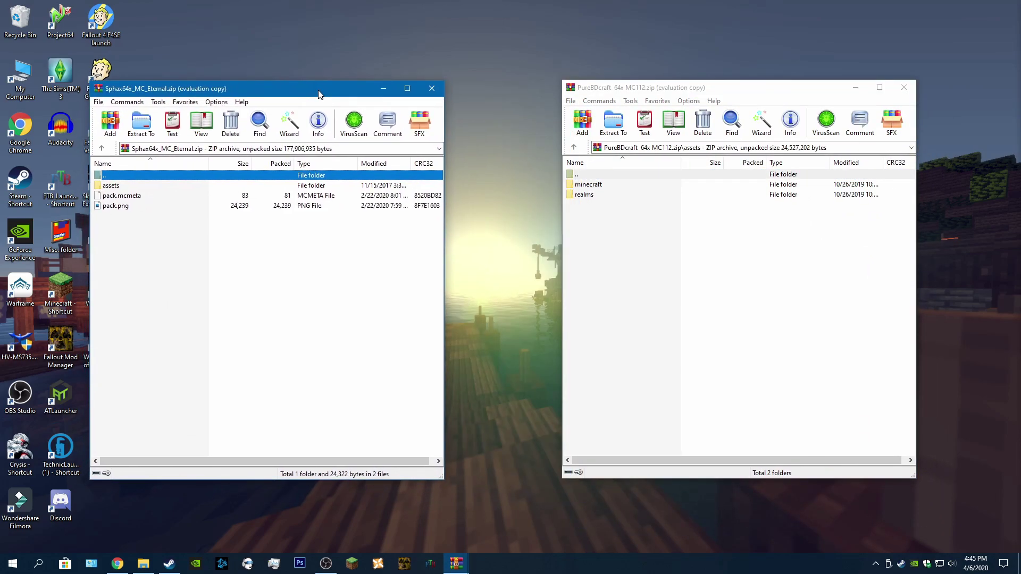
{"action": "double_click", "coordinate": [110, 188]}
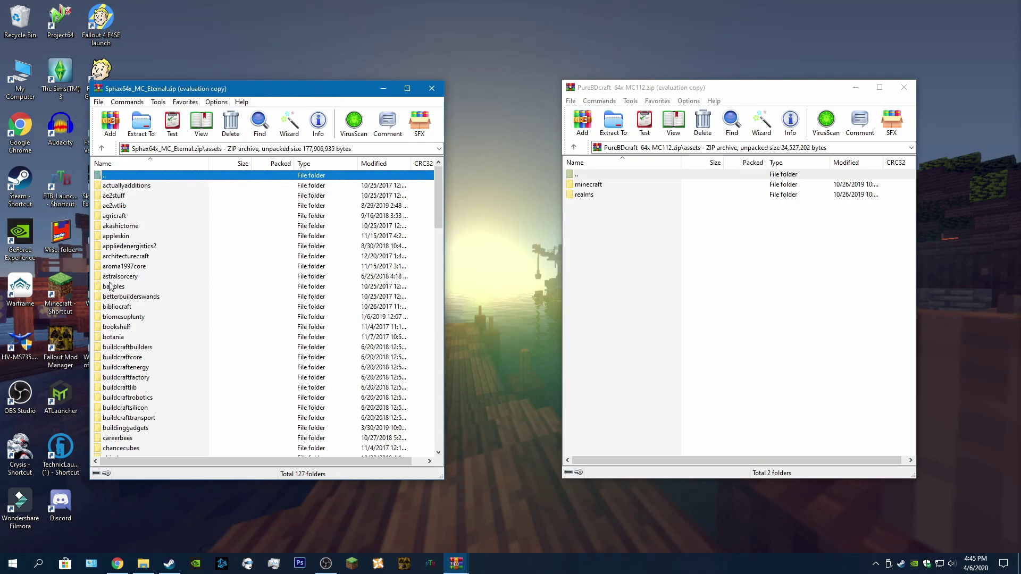
Add all folders from the Sphax64x_MC_Eternal assets folder to the PureBDcraft archive's assets folder, using the default archiving settings.
{"action": "key", "text": "ctrl+a"}
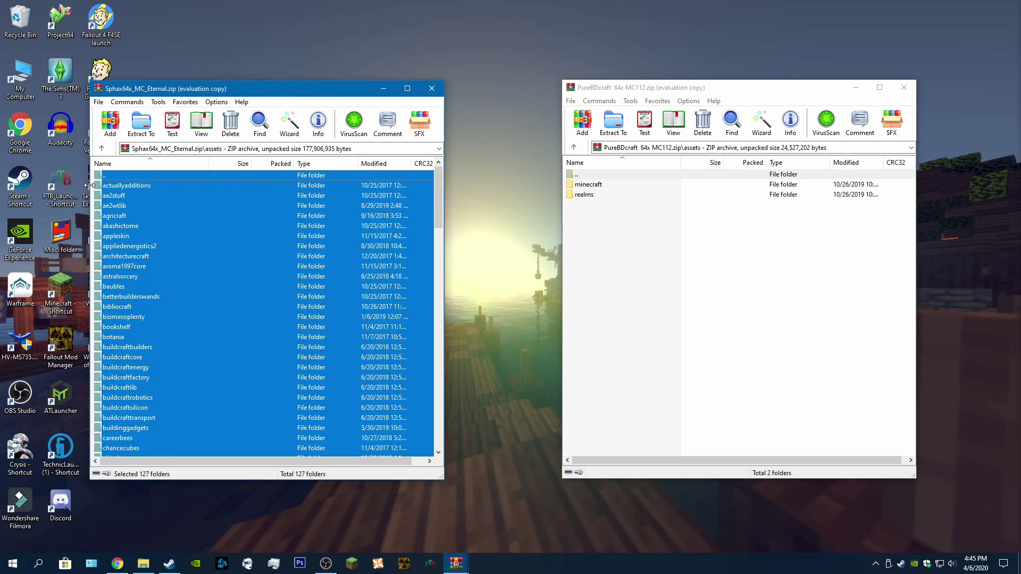
{"action": "left_click_drag", "start_coordinate": [129, 298], "coordinate": [742, 282]}
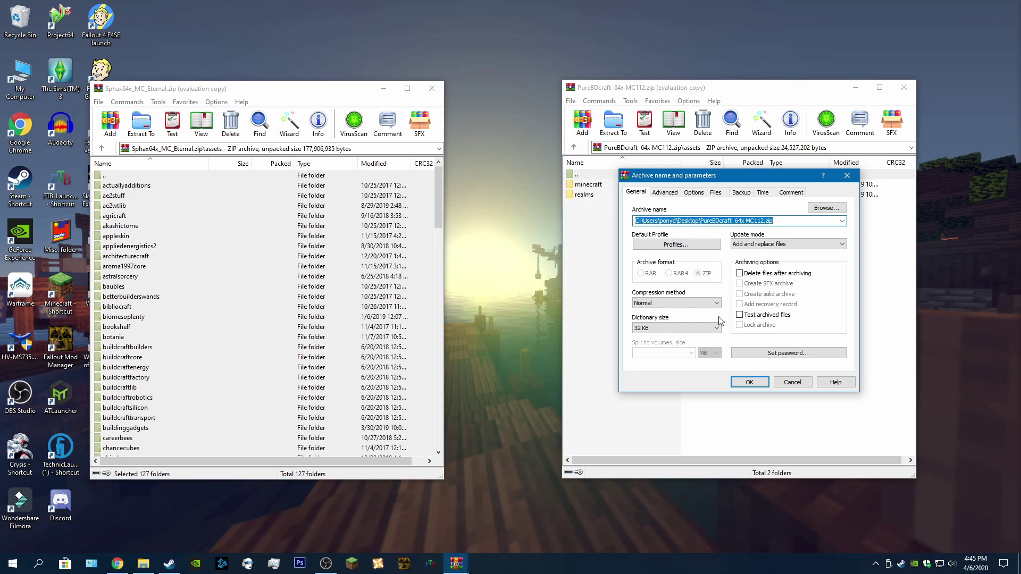
{"action": "left_click", "coordinate": [749, 381]}
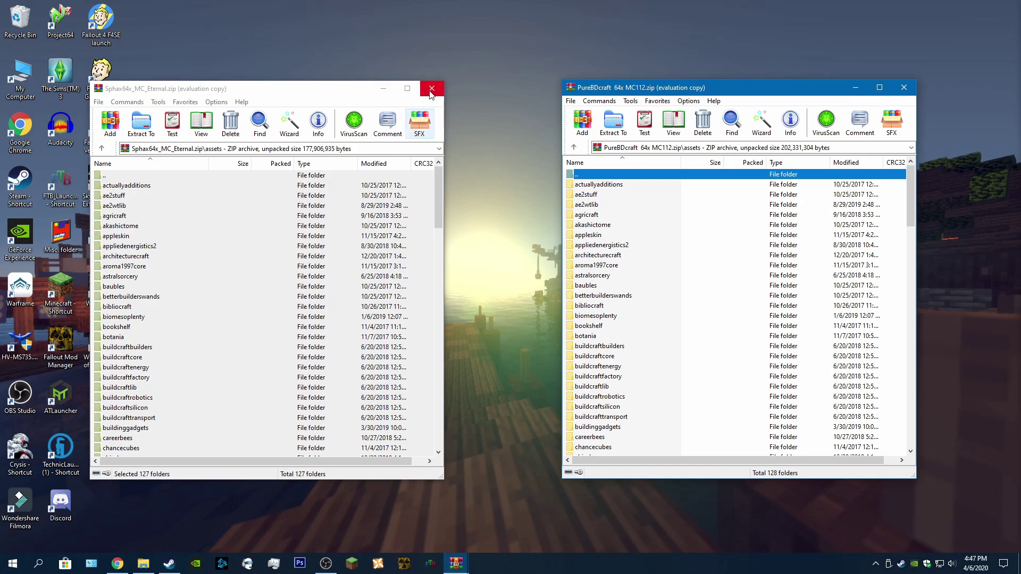
Close both archives and discard the Sphax64x_MC_Eternal zip into the Recycle Bin, keeping the merged PureBDcraft zip on the desktop.
{"action": "left_click", "coordinate": [432, 89]}
{"action": "left_click", "coordinate": [914, 92]}
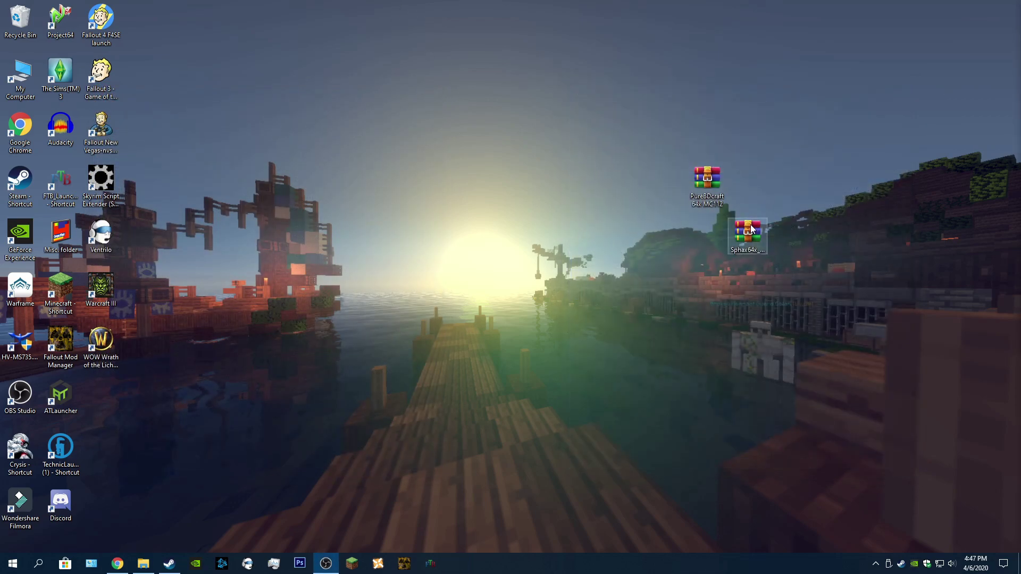
{"action": "left_click_drag", "start_coordinate": [749, 230], "coordinate": [22, 20]}
{"action": "left_click_drag", "start_coordinate": [707, 180], "coordinate": [424, 183]}
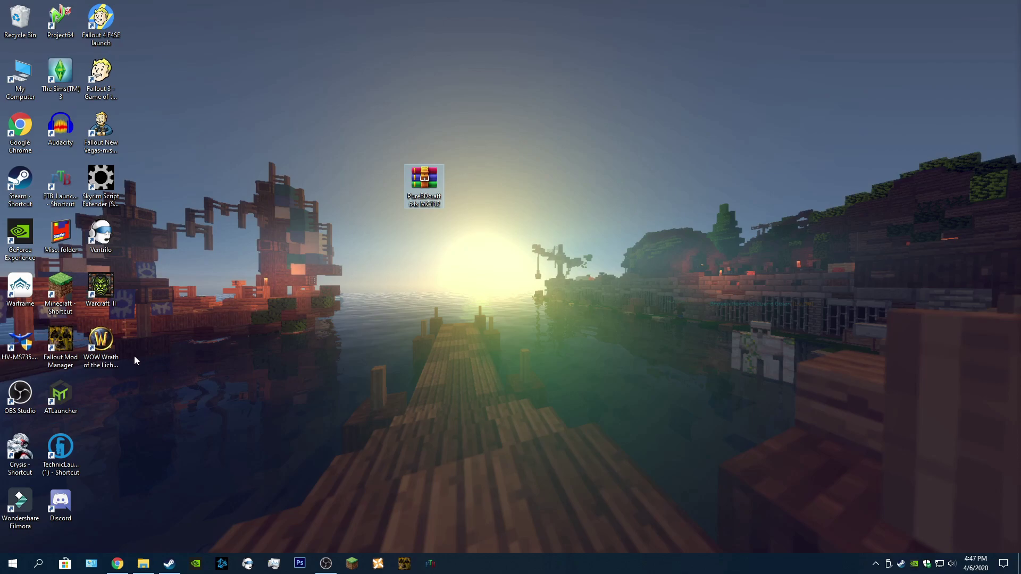
In File Explorer, open the MC Eternal instance's resourcepacks folder under "curse or twitch launcher minecraft" on Extra Storage (F:).
{"action": "left_click", "coordinate": [143, 563]}
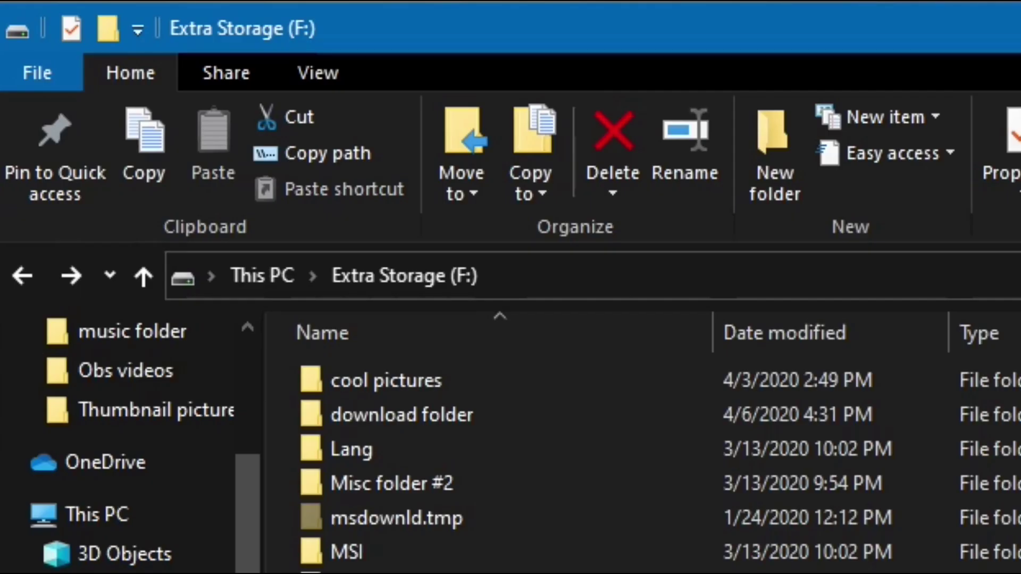
{"action": "double_click", "coordinate": [513, 373]}
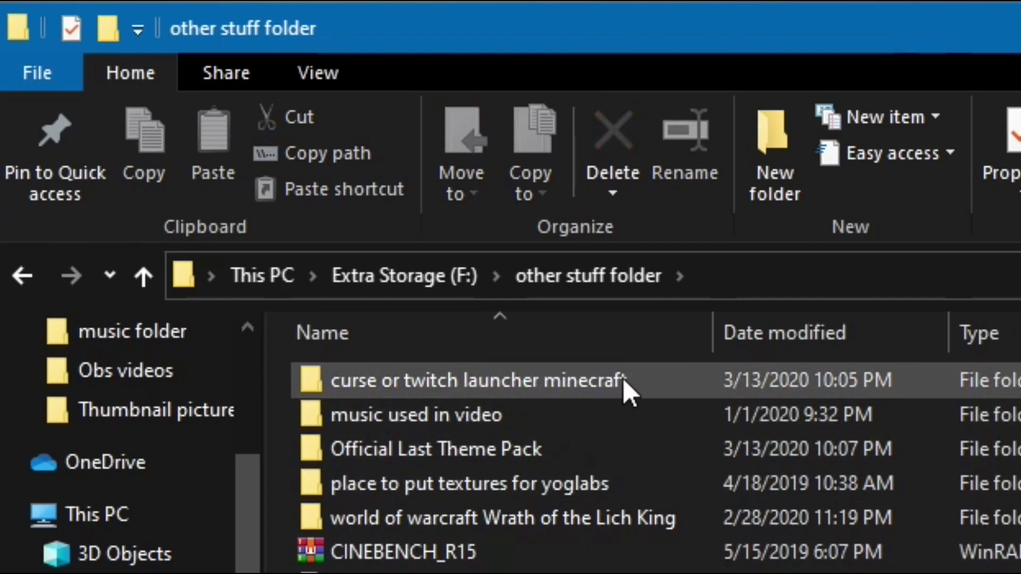
{"action": "double_click", "coordinate": [623, 378]}
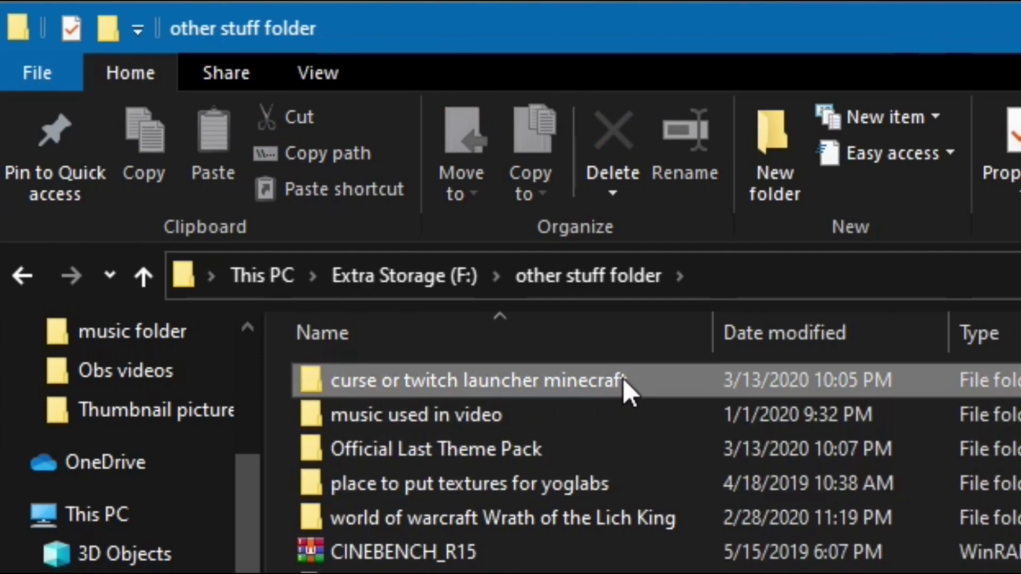
{"action": "double_click", "coordinate": [339, 384]}
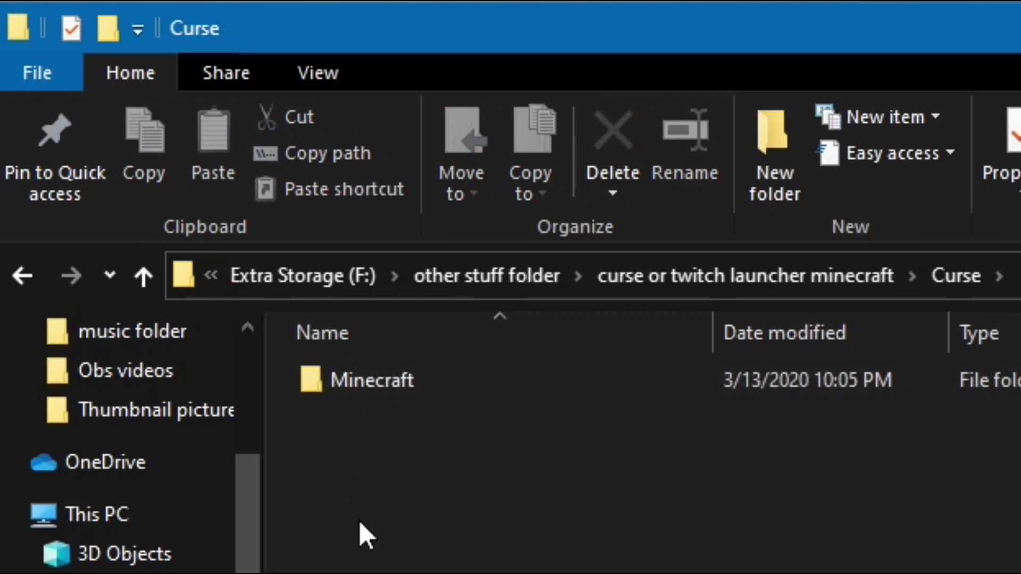
{"action": "double_click", "coordinate": [401, 380]}
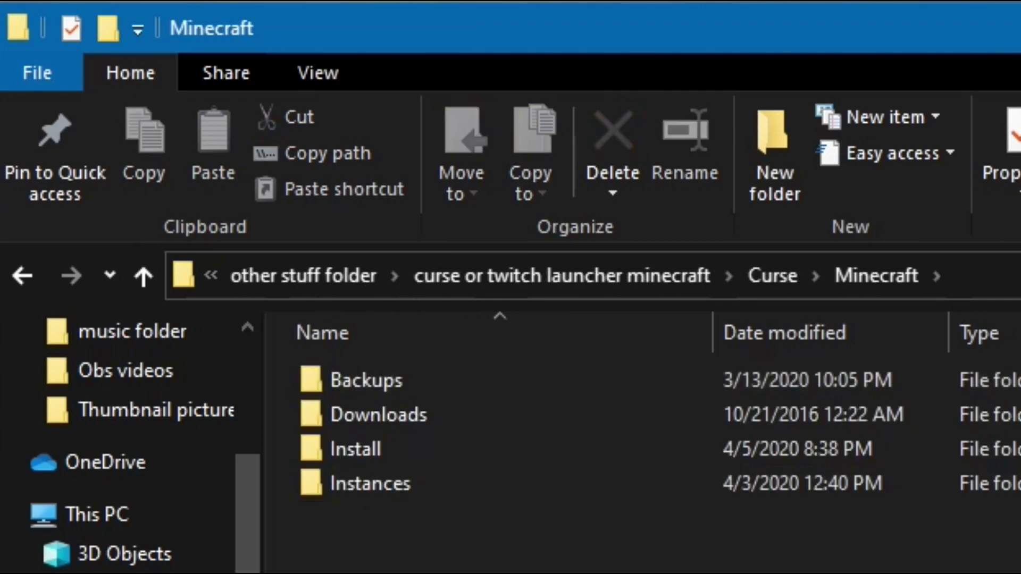
{"action": "double_click", "coordinate": [429, 480]}
{"action": "mouse_move", "coordinate": [569, 438]}
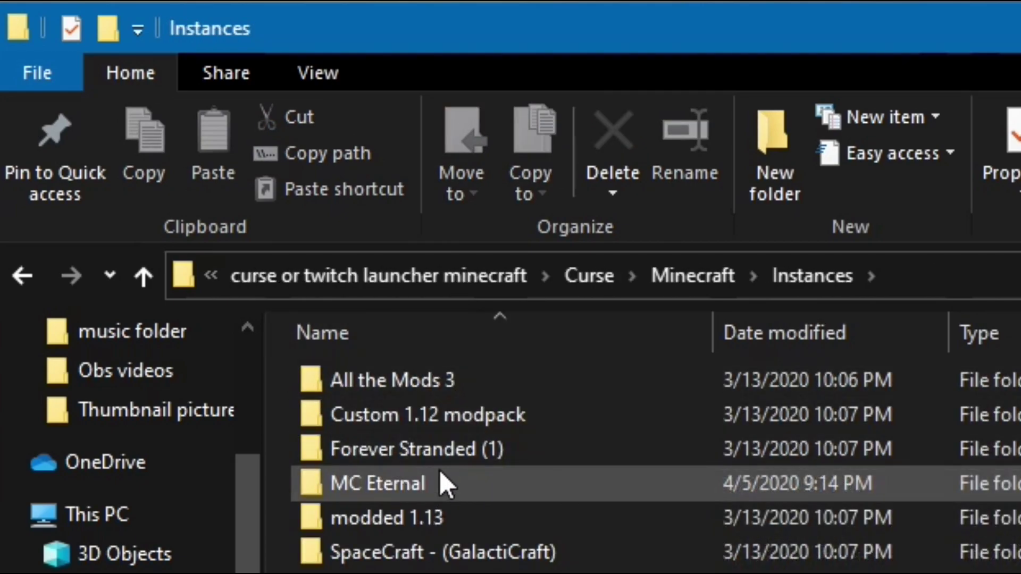
{"action": "double_click", "coordinate": [439, 473]}
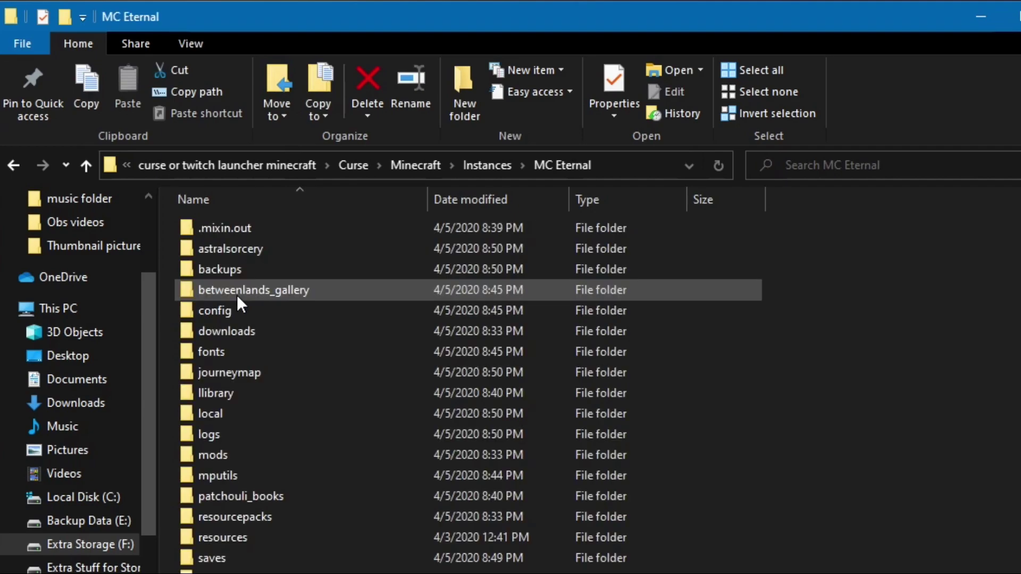
{"action": "double_click", "coordinate": [267, 517]}
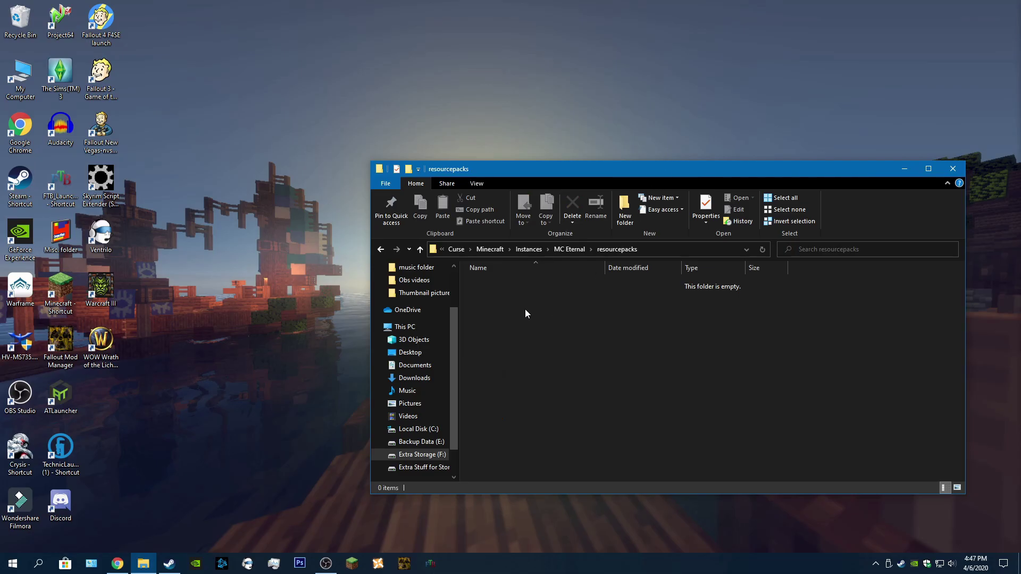
Move the merged PureBDcraft 64x MC112 zip from the desktop into the MC Eternal resourcepacks folder.
{"action": "left_click_drag", "start_coordinate": [611, 170], "coordinate": [539, 213]}
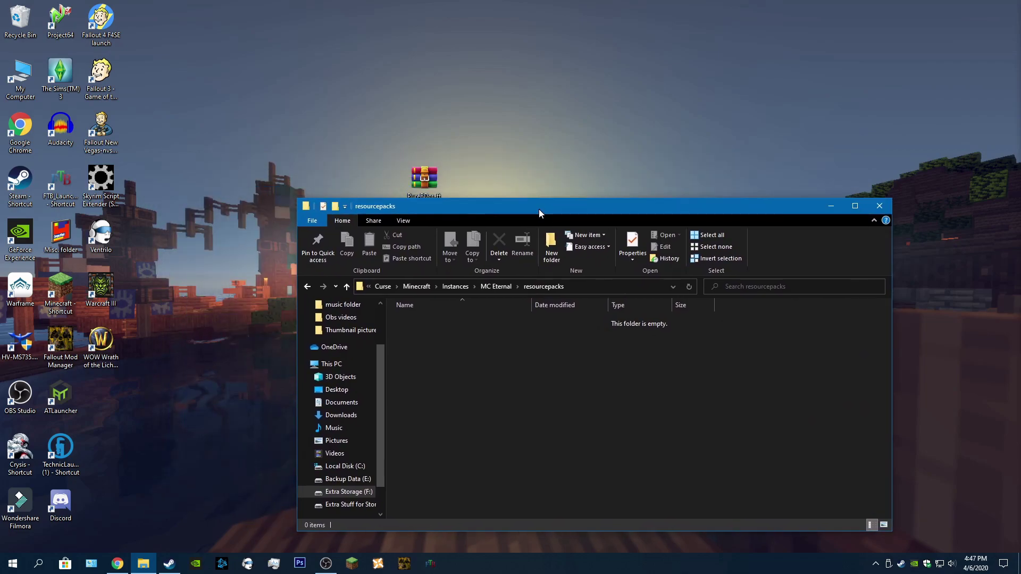
{"action": "left_click_drag", "start_coordinate": [423, 178], "coordinate": [469, 382]}
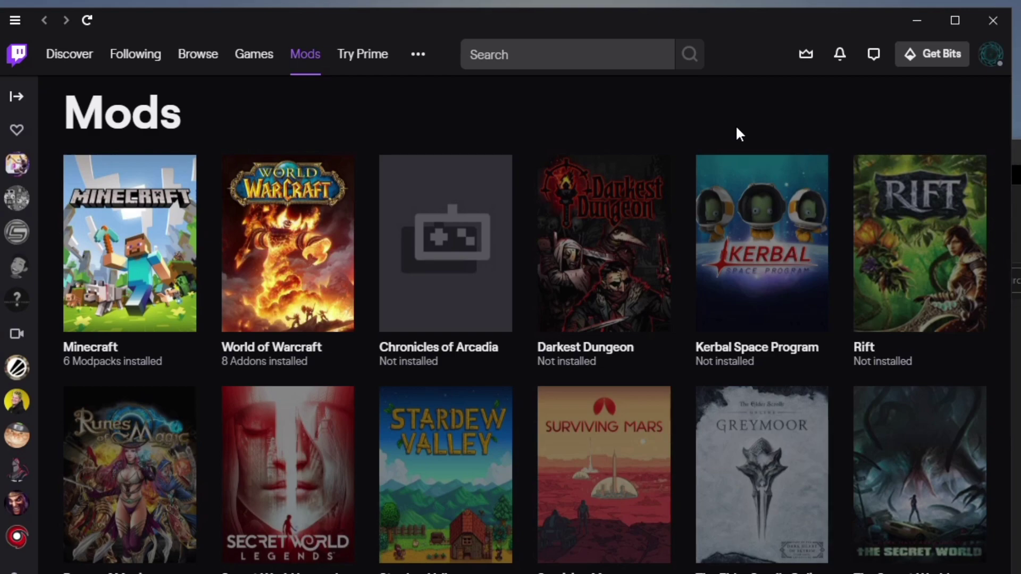
Show the installed Minecraft modpacks in the Twitch app and open the app's settings.
{"action": "left_click", "coordinate": [107, 214]}
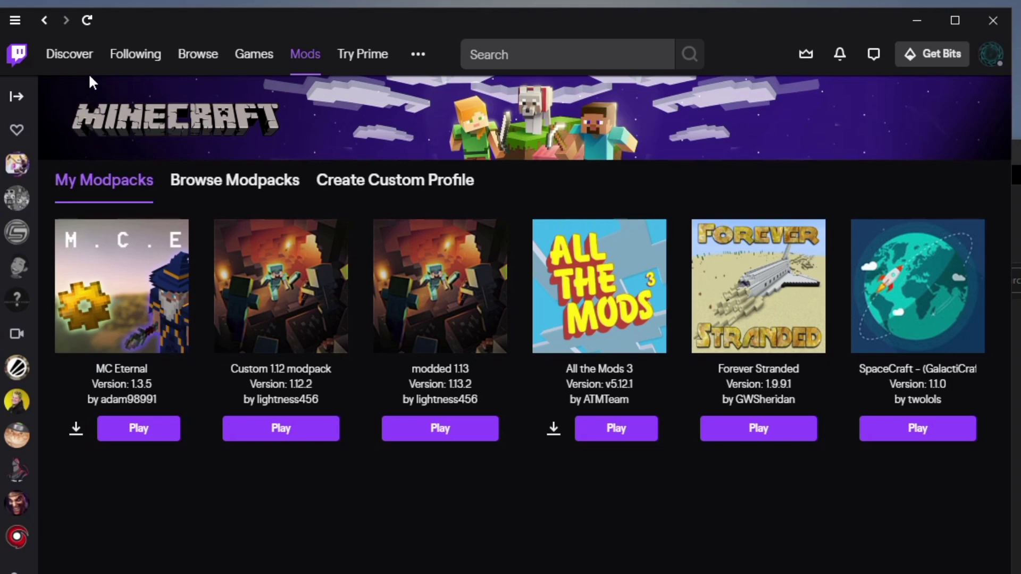
{"action": "left_click", "coordinate": [14, 20]}
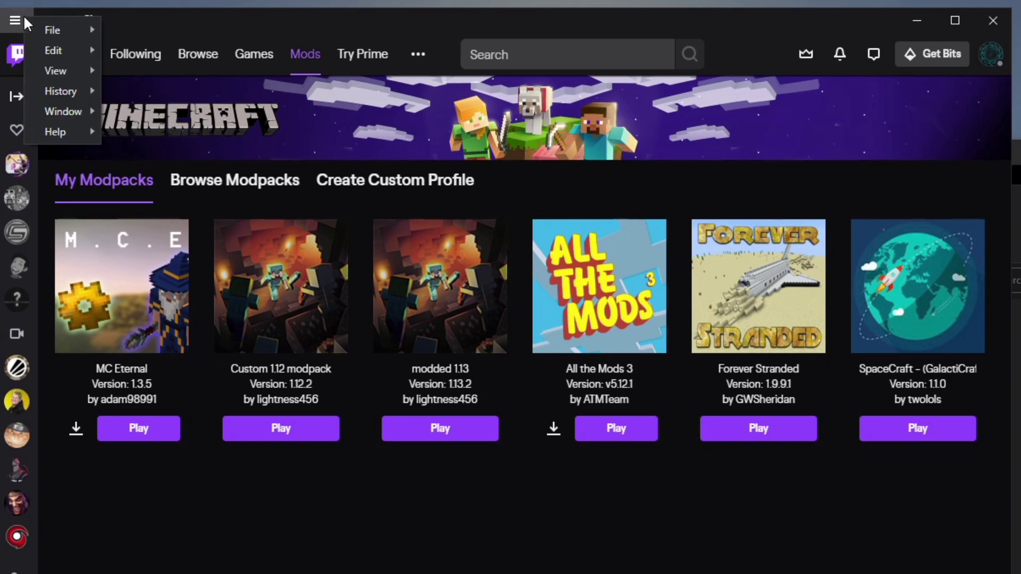
{"action": "left_click", "coordinate": [13, 19]}
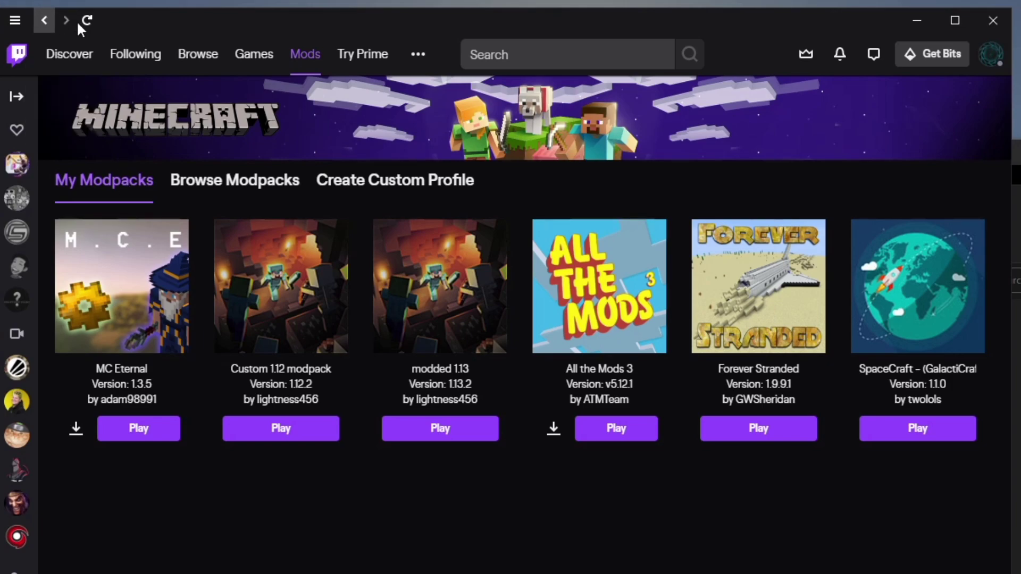
{"action": "left_click", "coordinate": [14, 20]}
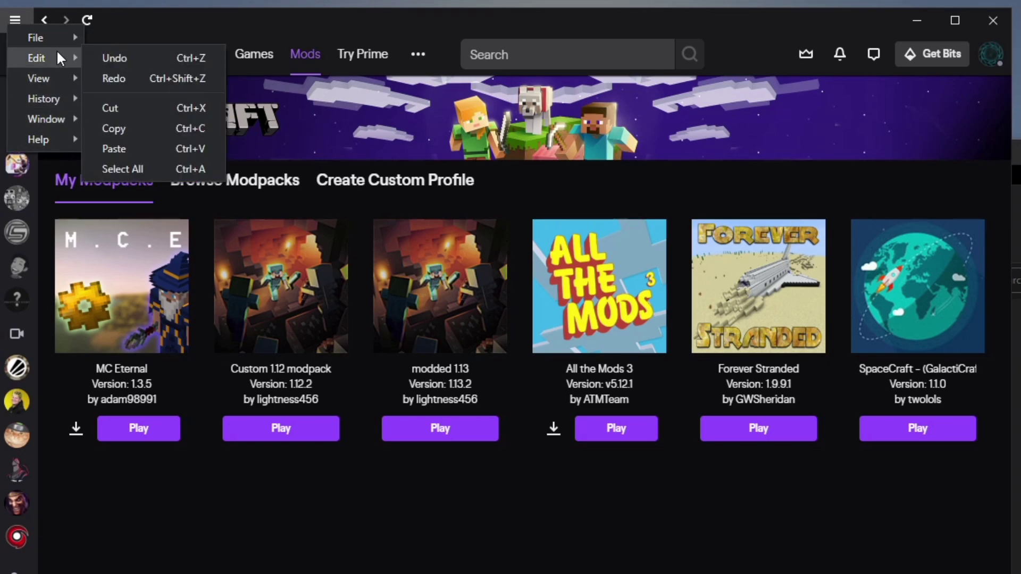
{"action": "mouse_move", "coordinate": [55, 37]}
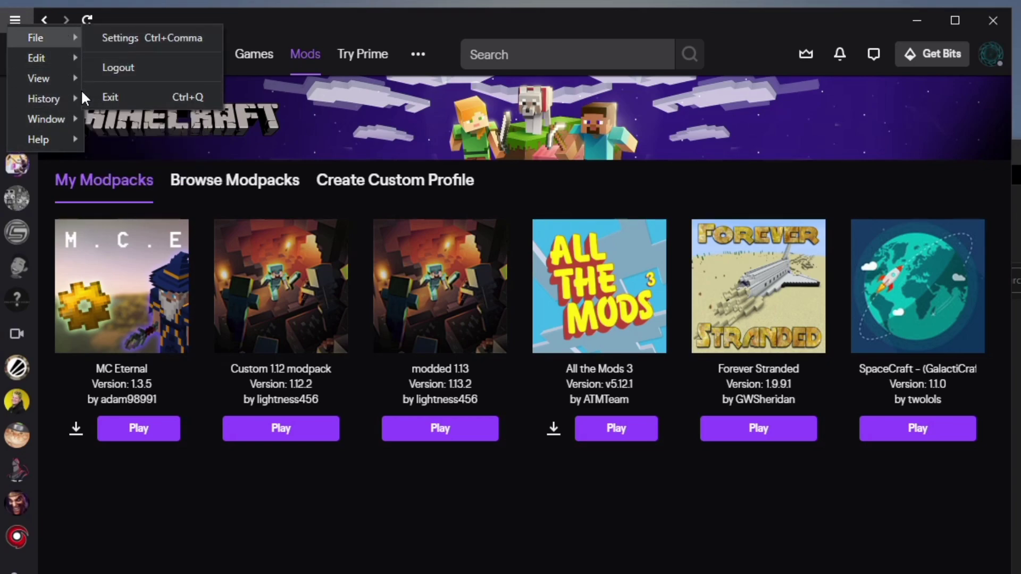
{"action": "left_click", "coordinate": [133, 35]}
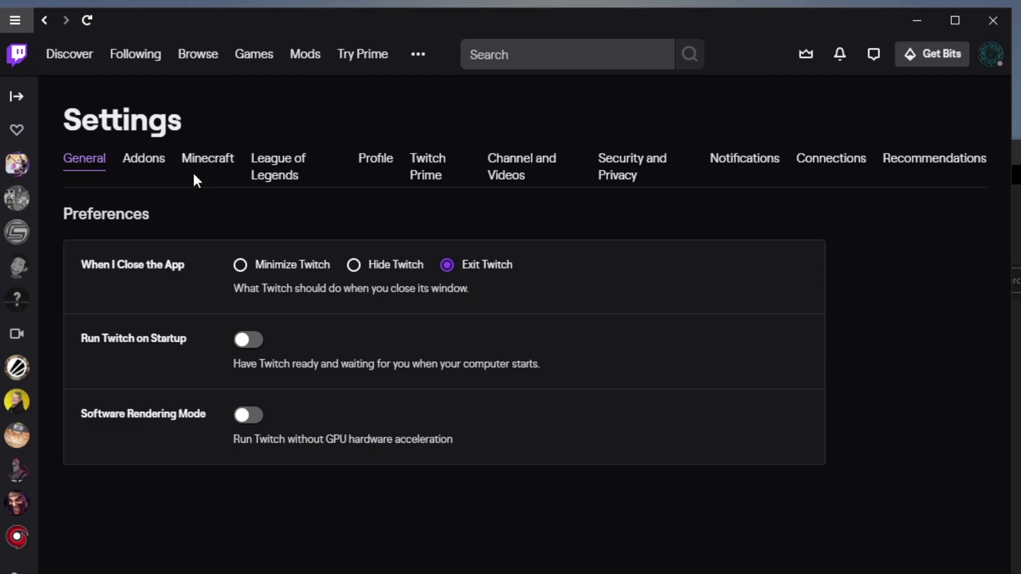
Review the Minecraft settings, going through the Launcher options to the Java Settings section.
{"action": "left_click", "coordinate": [206, 169]}
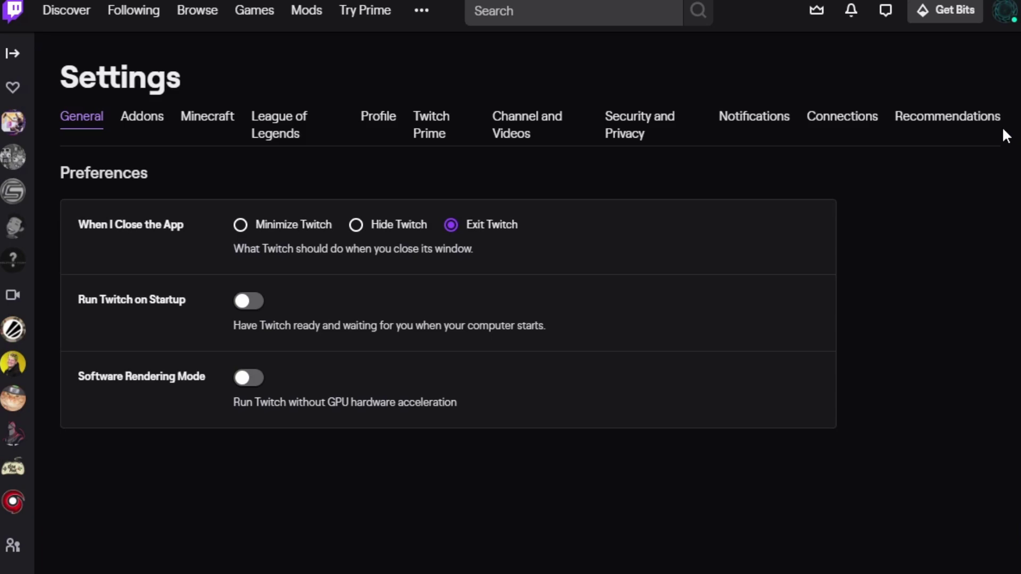
{"action": "left_click", "coordinate": [195, 126]}
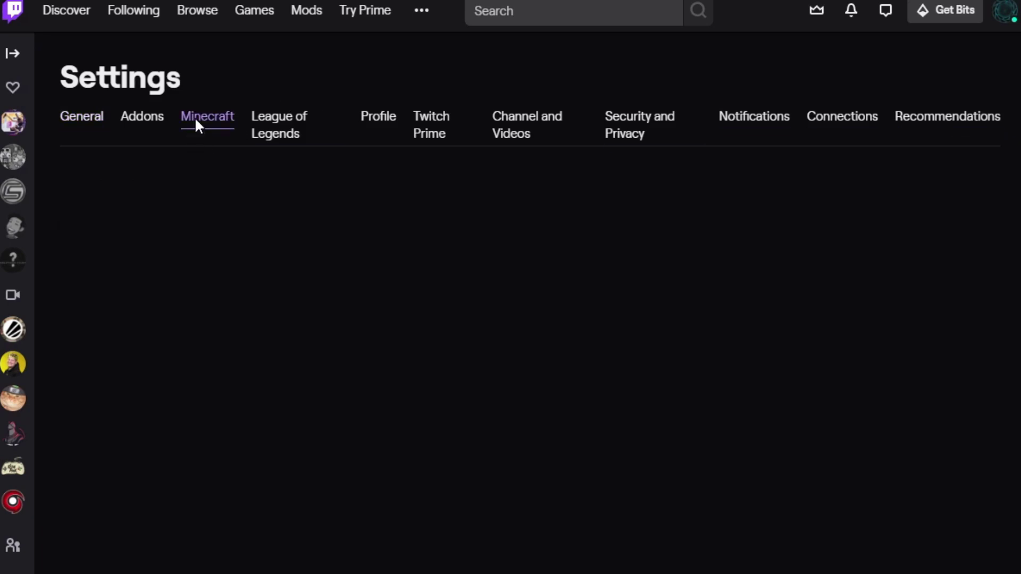
{"action": "scroll", "coordinate": [539, 359], "scroll_direction": "down", "scroll_amount": 10}
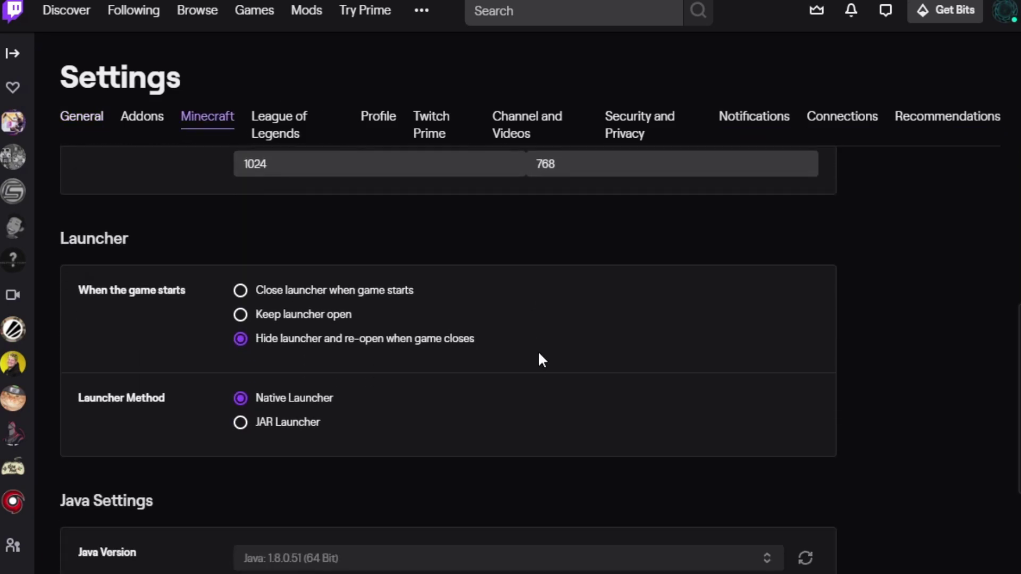
{"action": "scroll", "coordinate": [539, 359], "scroll_direction": "down", "scroll_amount": 1}
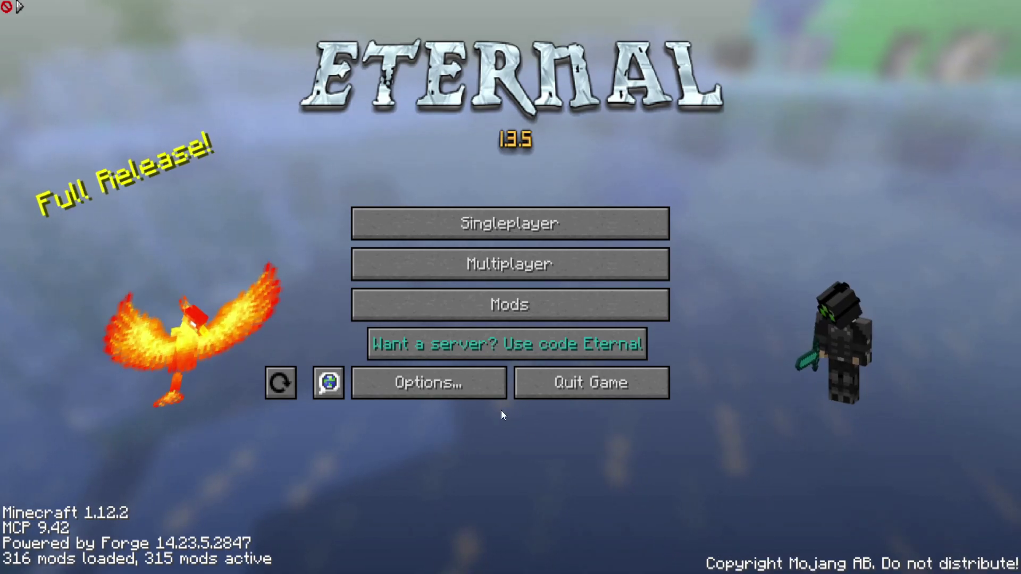
Open Minecraft's resource pack selection, minimize the game and copy the Sphax64x_MC_Eternal zip from the desktop into the MC Eternal resourcepacks folder.
{"action": "left_click", "coordinate": [429, 384]}
{"action": "left_click", "coordinate": [398, 309]}
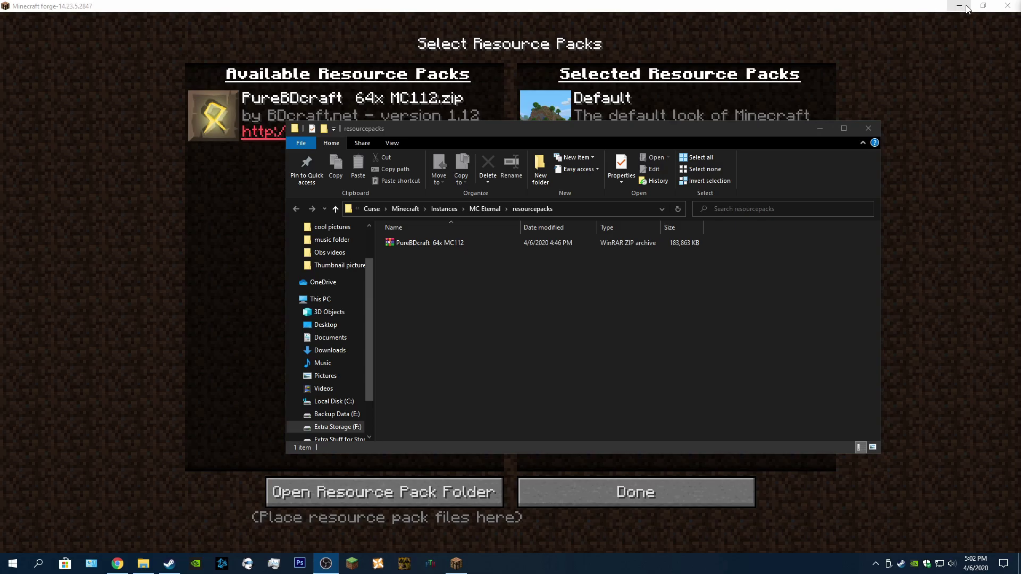
{"action": "left_click", "coordinate": [958, 6]}
{"action": "left_click_drag", "start_coordinate": [511, 39], "coordinate": [543, 39]}
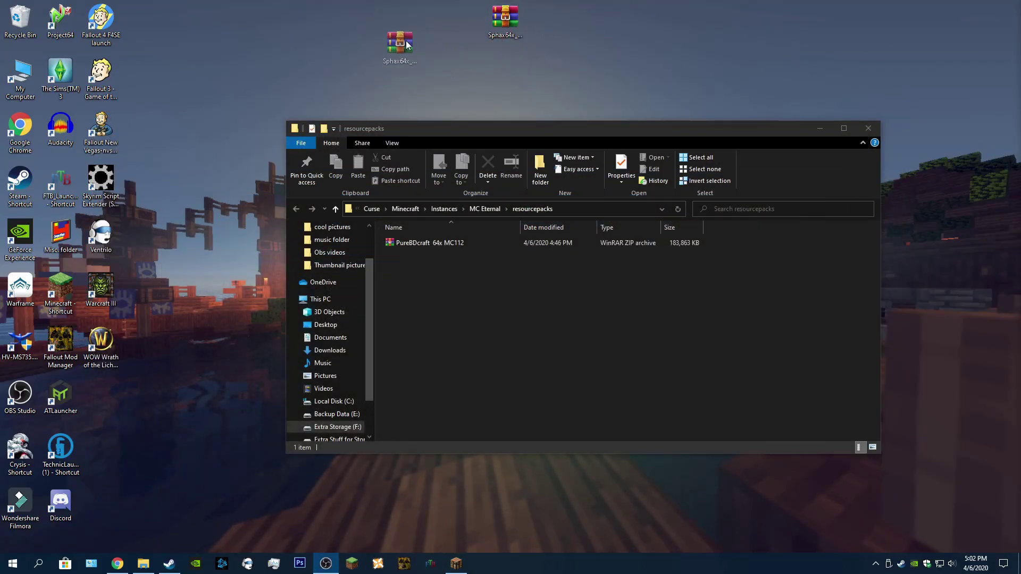
{"action": "left_click_drag", "start_coordinate": [407, 45], "coordinate": [381, 67]}
{"action": "left_click_drag", "start_coordinate": [673, 248], "coordinate": [426, 303]}
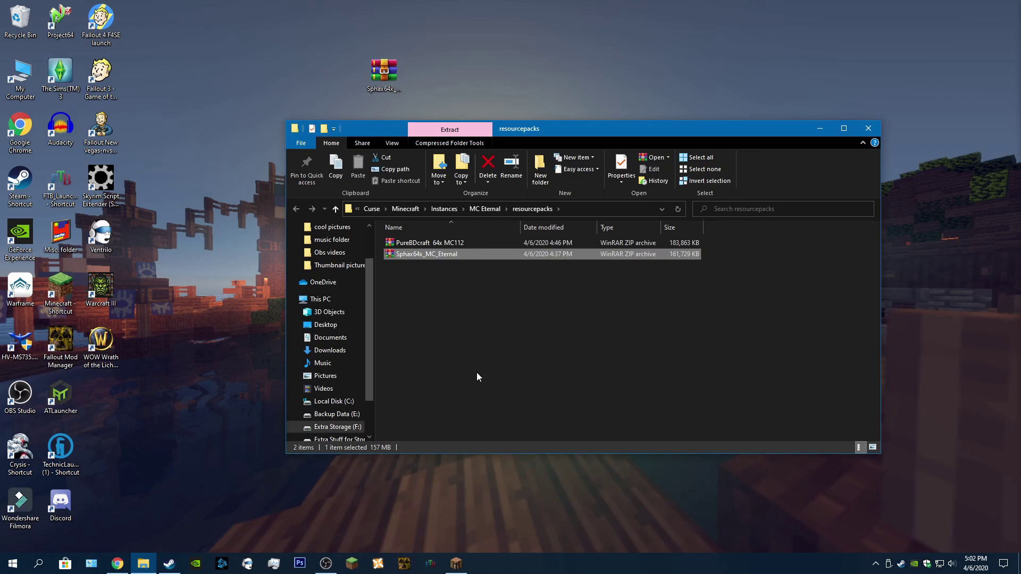
Return to Minecraft, reload the resource pack list and select both PureBDcraft 64x MC112.zip and Sphax64x_MC_Eternal.zip, with the Sphax pack on top.
{"action": "left_click", "coordinate": [463, 565]}
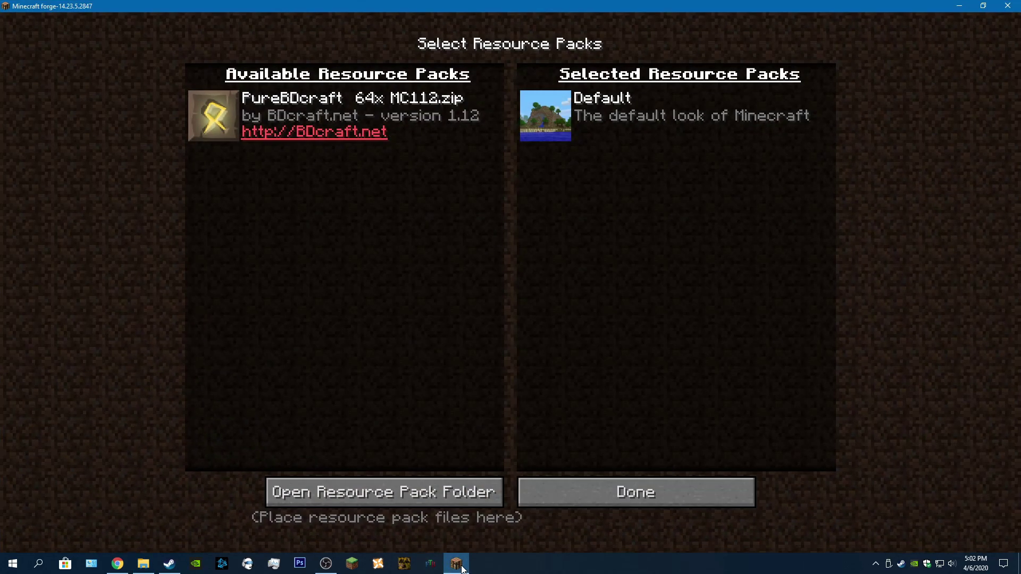
{"action": "left_click", "coordinate": [627, 495]}
{"action": "left_click", "coordinate": [415, 298]}
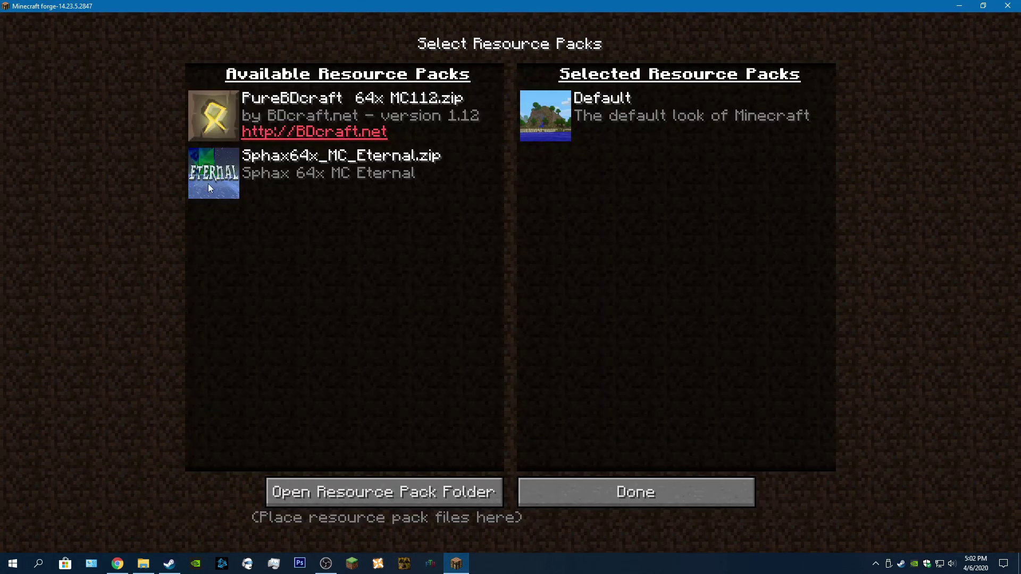
{"action": "left_click", "coordinate": [211, 111]}
{"action": "left_click", "coordinate": [215, 114]}
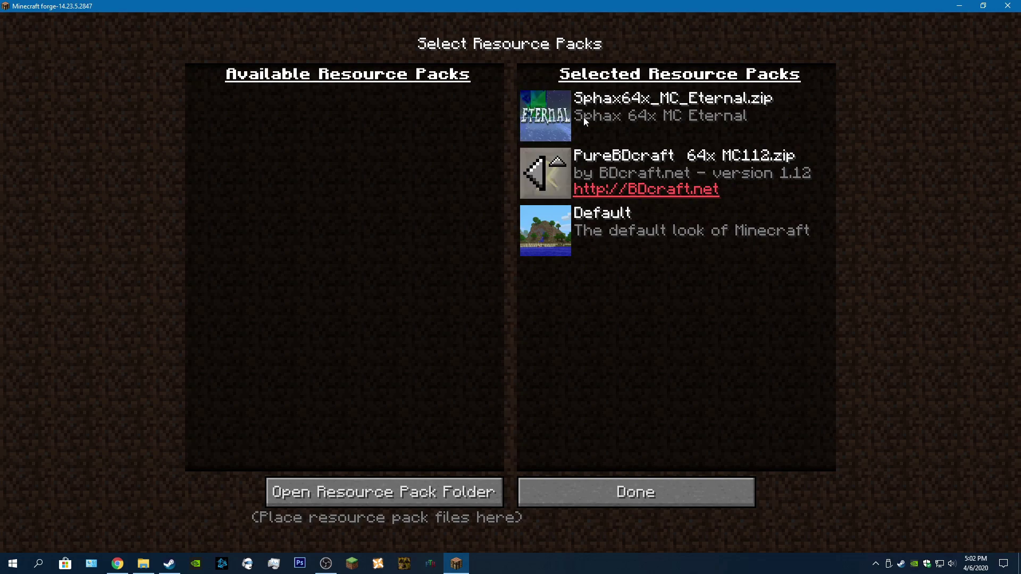
Remove Sphax64x_MC_Eternal.zip from the selected packs, apply PureBDcraft 64x MC112.zip above Default and return to the title screen.
{"action": "left_click", "coordinate": [538, 115]}
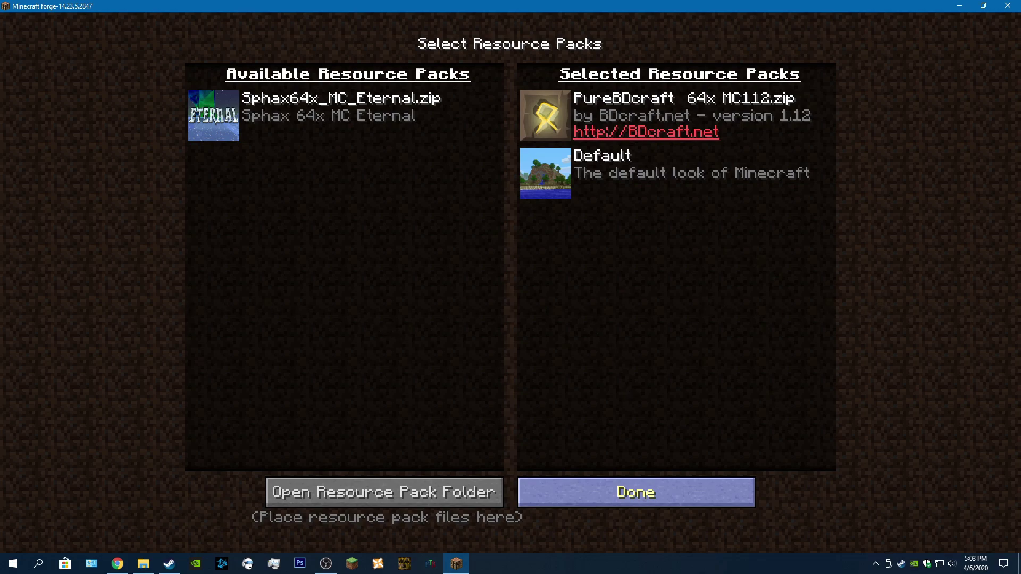
{"action": "left_click", "coordinate": [636, 491]}
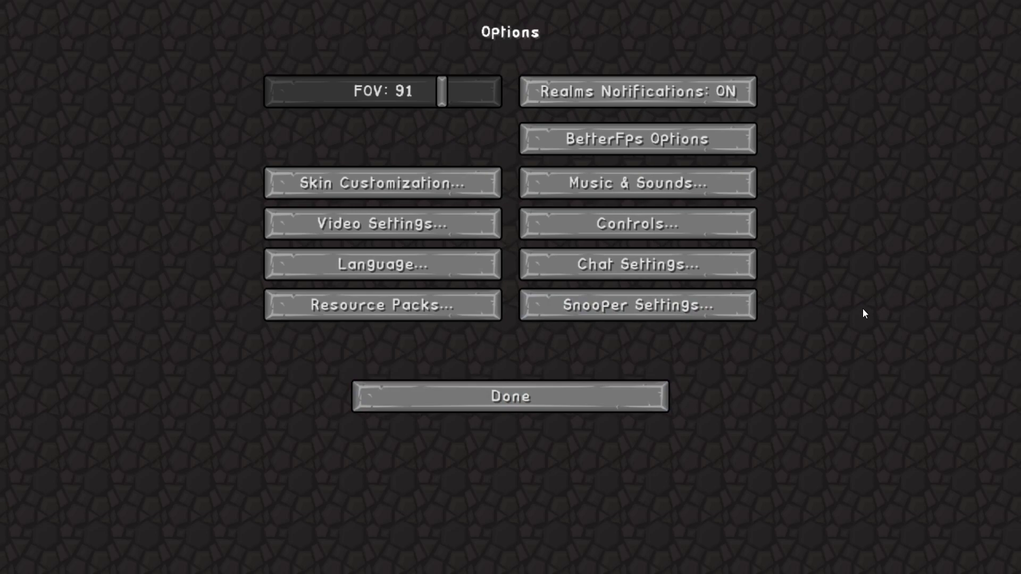
{"action": "key", "text": "Escape"}
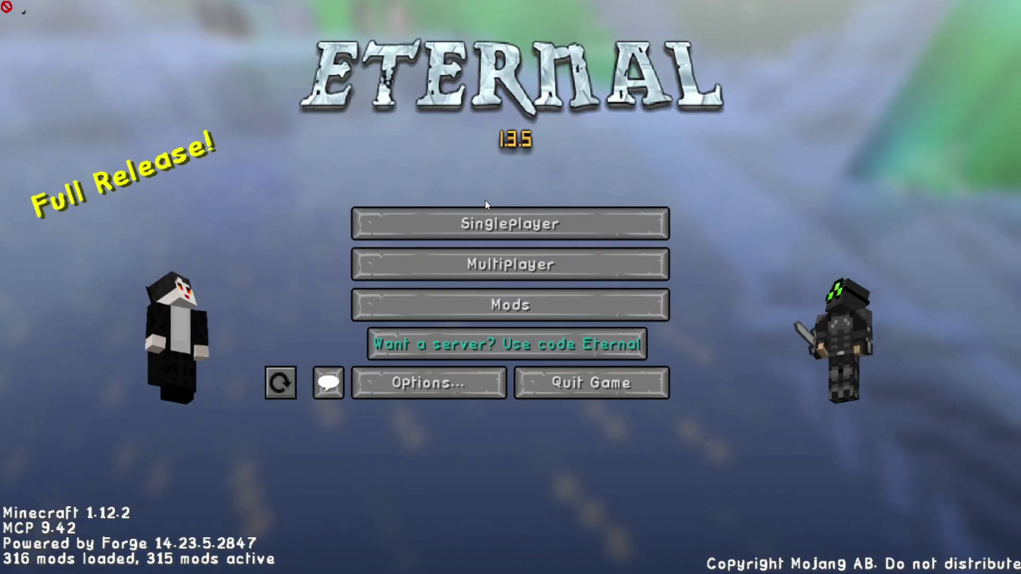
Load the singleplayer world "a world thing".
{"action": "left_click", "coordinate": [510, 222]}
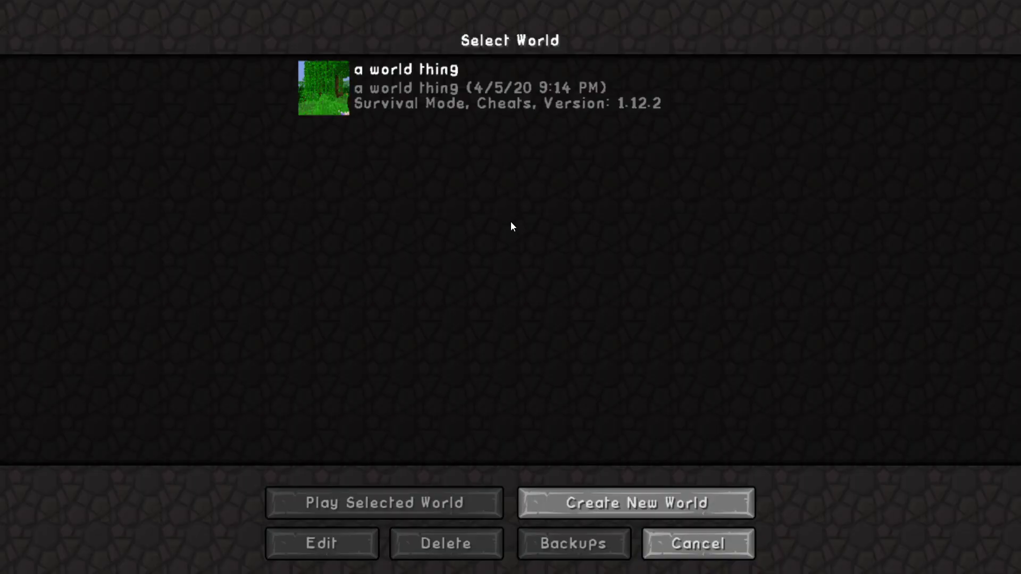
{"action": "left_click", "coordinate": [412, 82]}
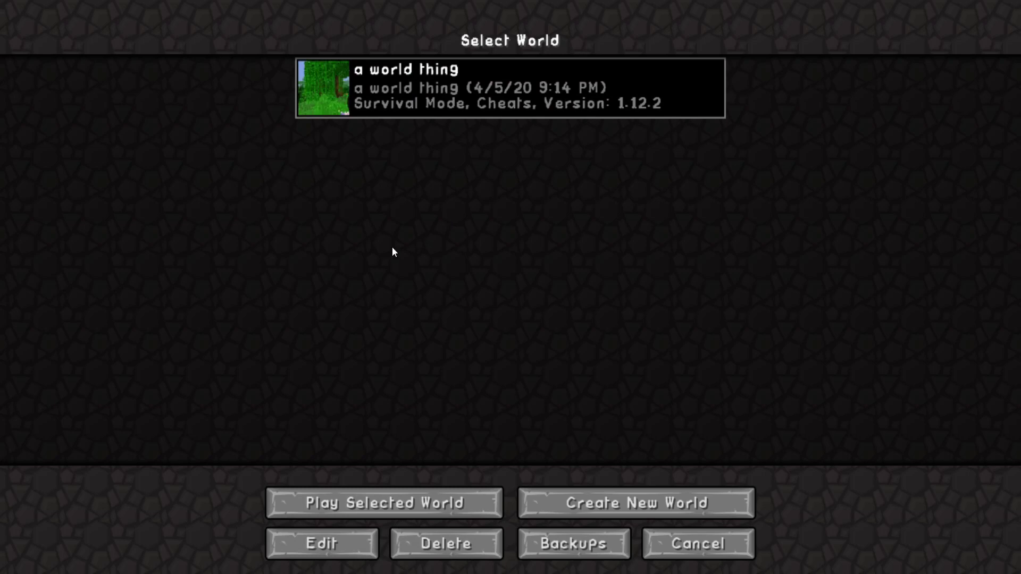
{"action": "left_click", "coordinate": [438, 502]}
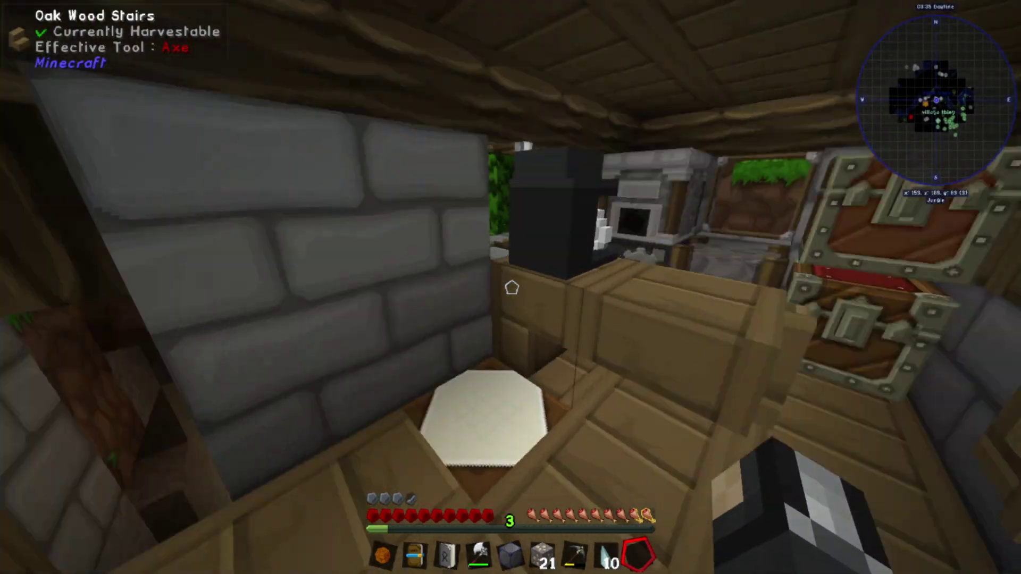
Check the debug overlay and examine the textures of the Canola Press and Crusher inside the house.
{"action": "key", "text": "F3"}
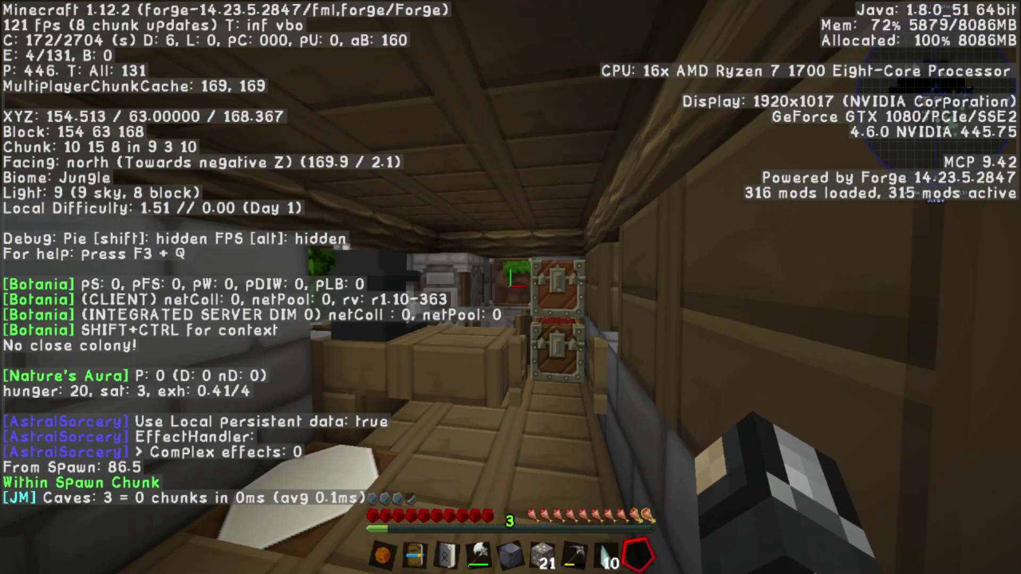
{"action": "key", "text": "F3"}
{"action": "key", "text": "w"}
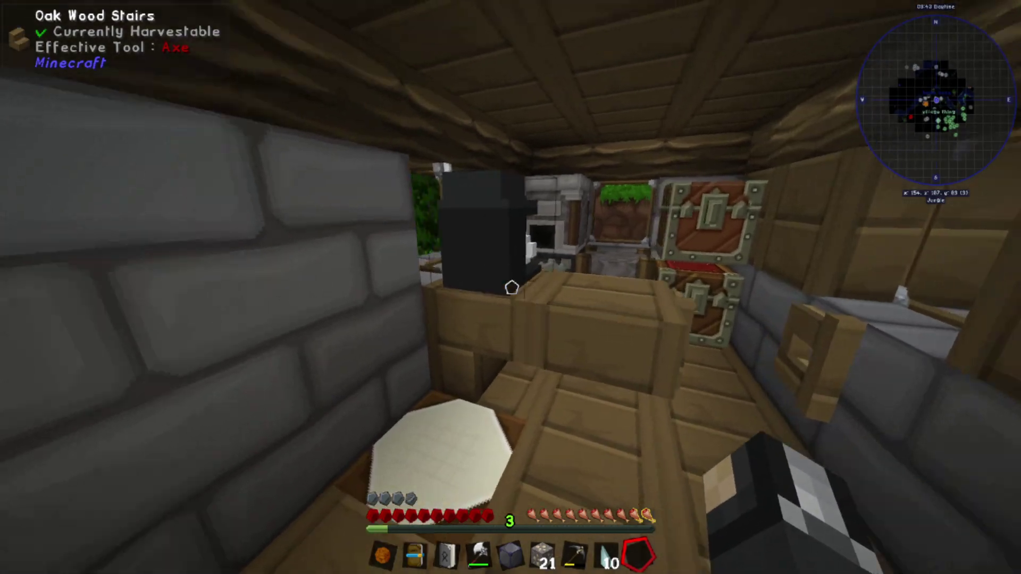
{"action": "key", "text": "w"}
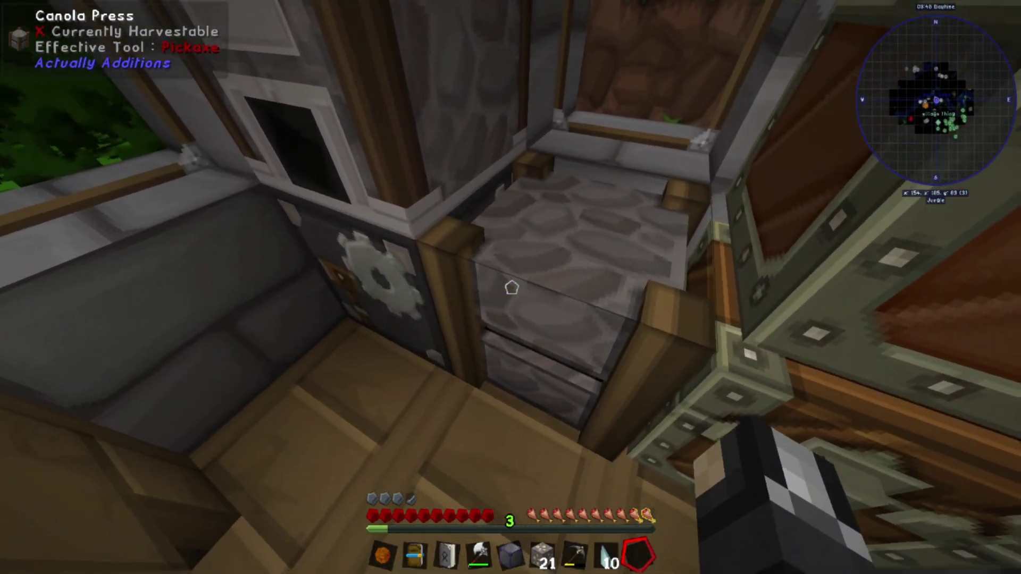
{"action": "key", "text": "a"}
{"action": "left_click", "coordinate": [512, 287]}
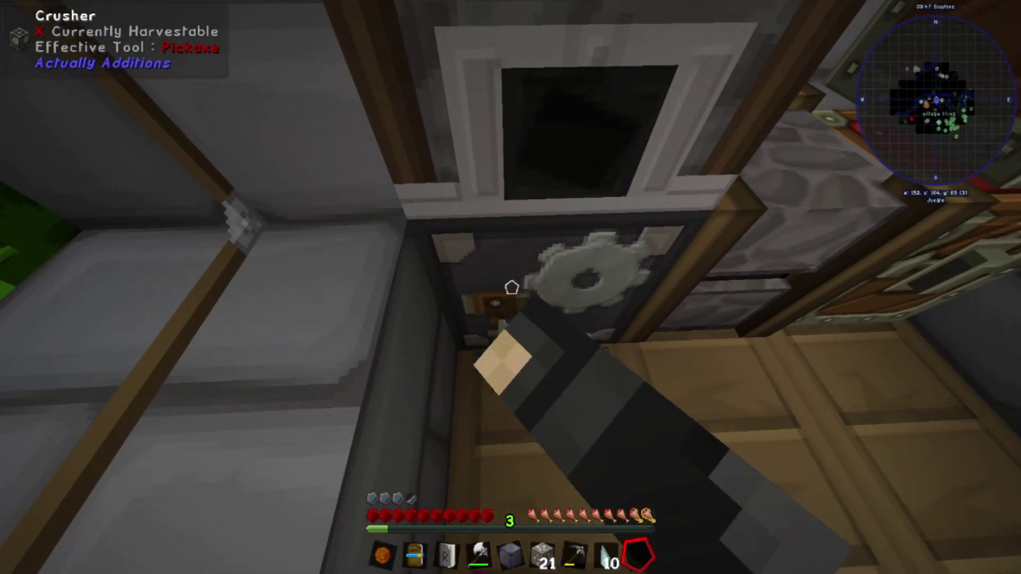
{"action": "key", "text": "d"}
{"action": "left_click", "coordinate": [511, 288]}
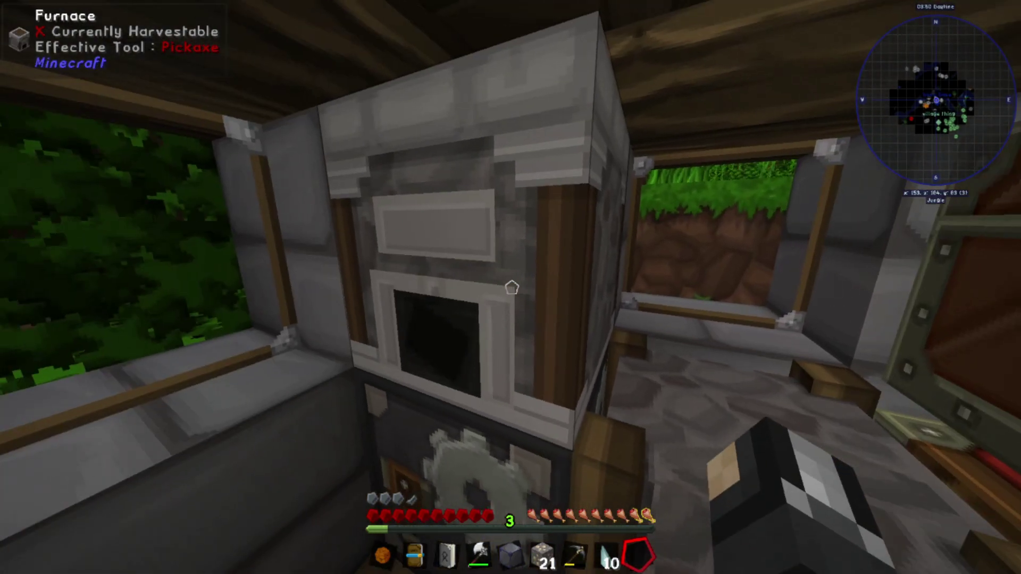
View the Furnace and Coffee Maker interfaces to check their textures.
{"action": "right_click", "coordinate": [512, 288]}
{"action": "key", "text": "Escape"}
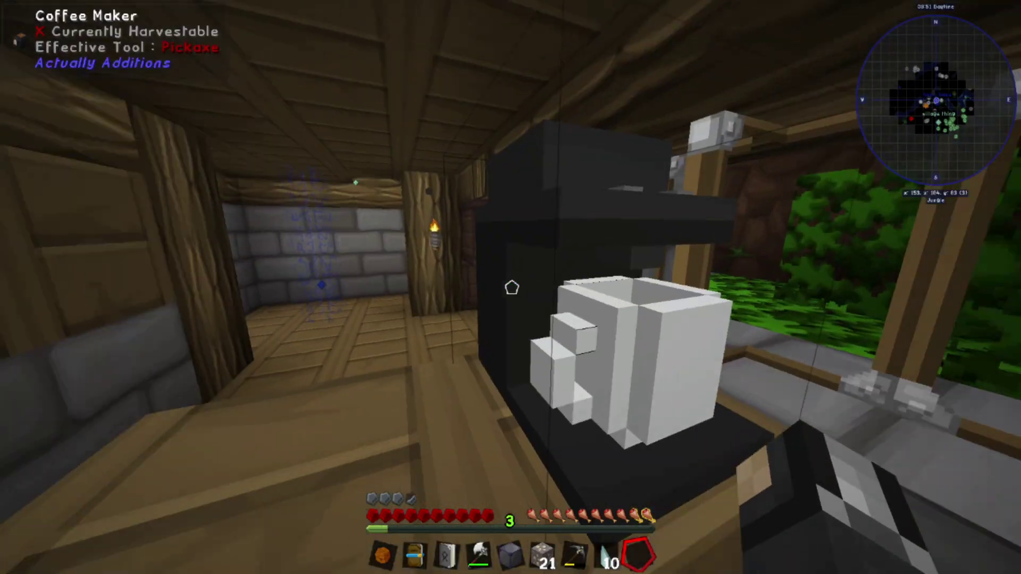
{"action": "right_click", "coordinate": [511, 288]}
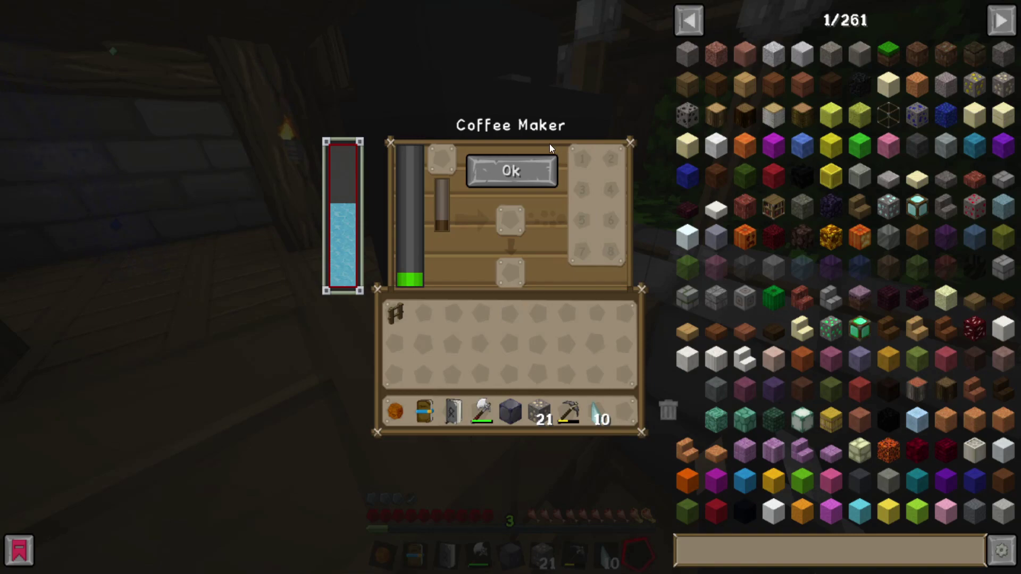
{"action": "key", "text": "Escape"}
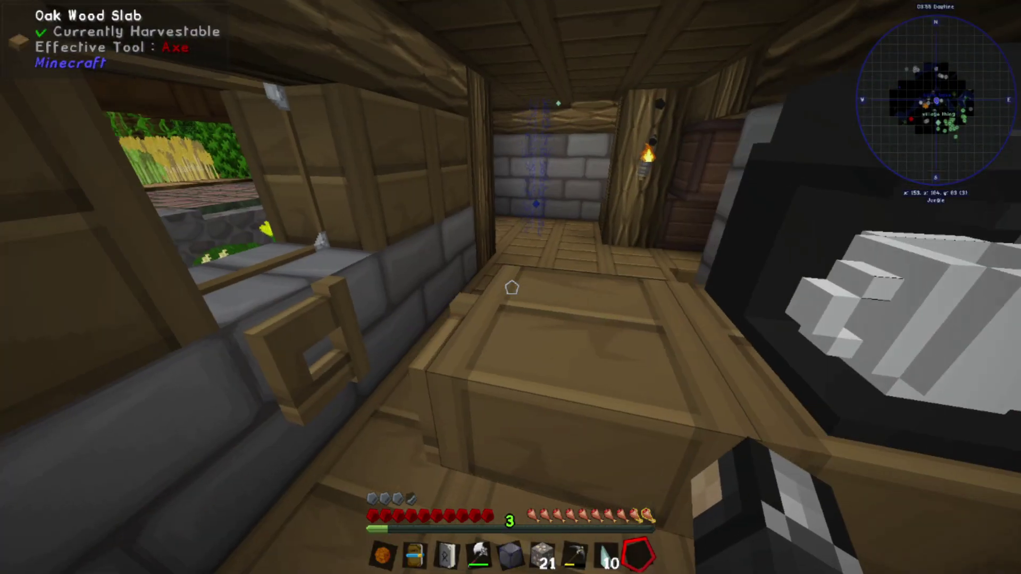
Walk past the Wood Casing blocks and view the character inventory to check its textures.
{"action": "key", "text": "w"}
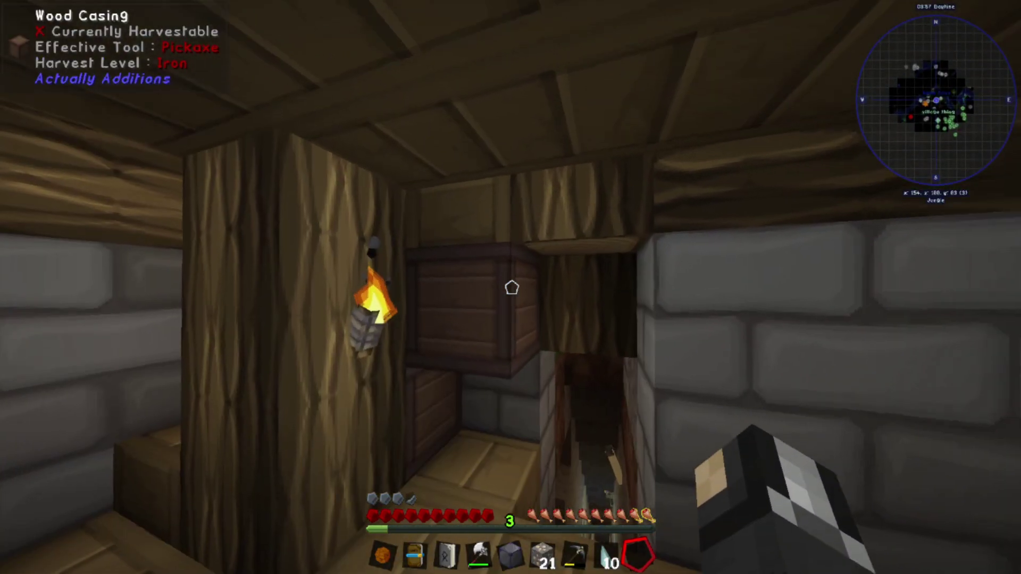
{"action": "key", "text": "e"}
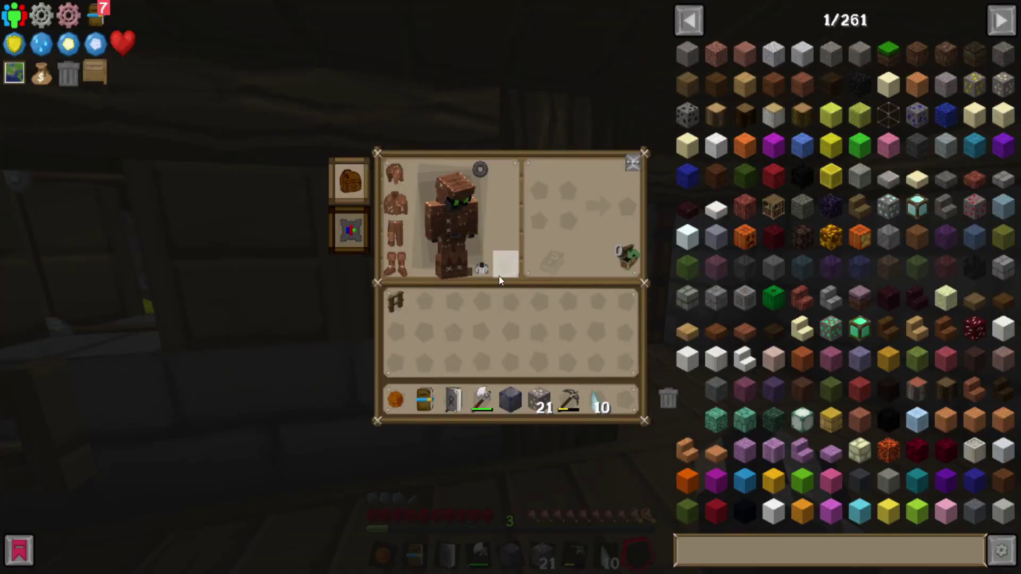
{"action": "key", "text": "e"}
Walk out of the house and examine the textures of the path, flowers and wheat farm outside.
{"action": "key", "text": "w"}
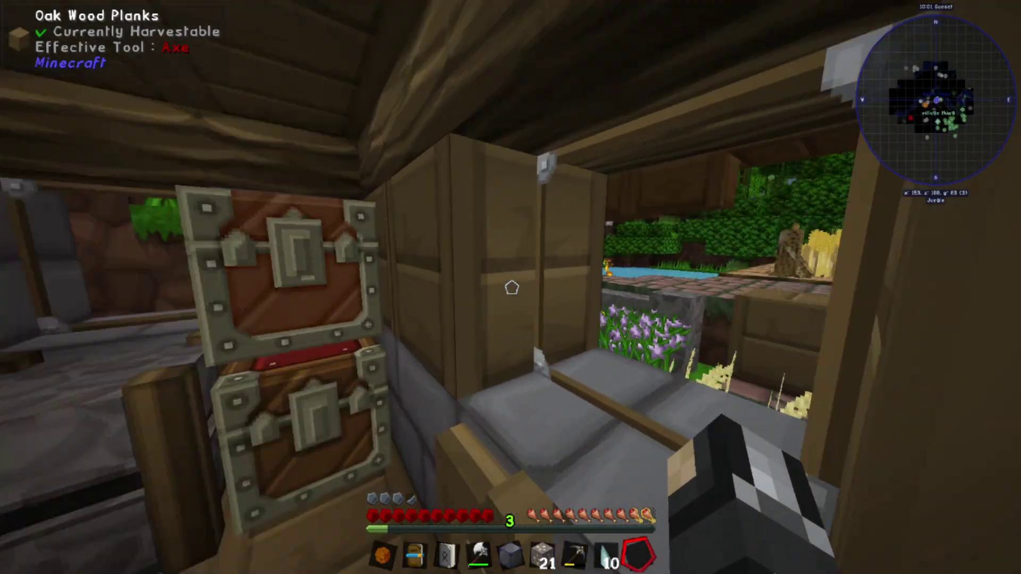
{"action": "key", "text": "w"}
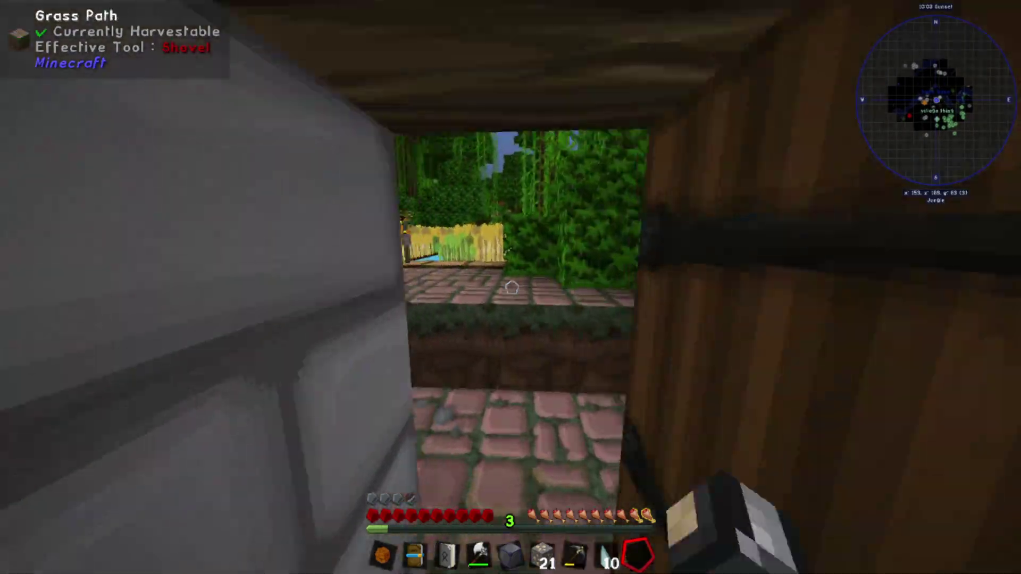
{"action": "key", "text": "w"}
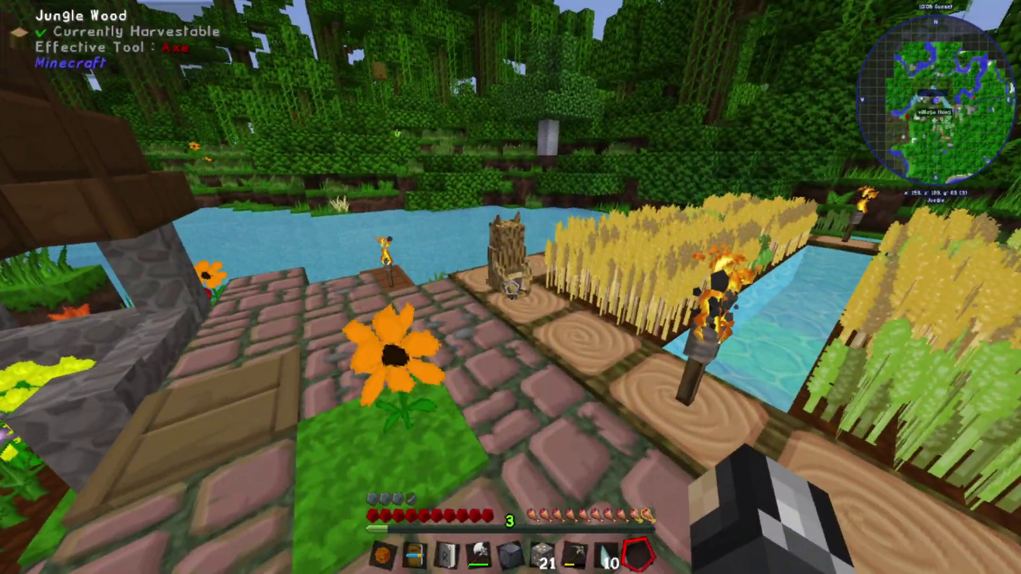
Walk along the path beside the house, view the inventory and check item textures on the last pages of the item list, ending on page 258.
{"action": "key", "text": "w"}
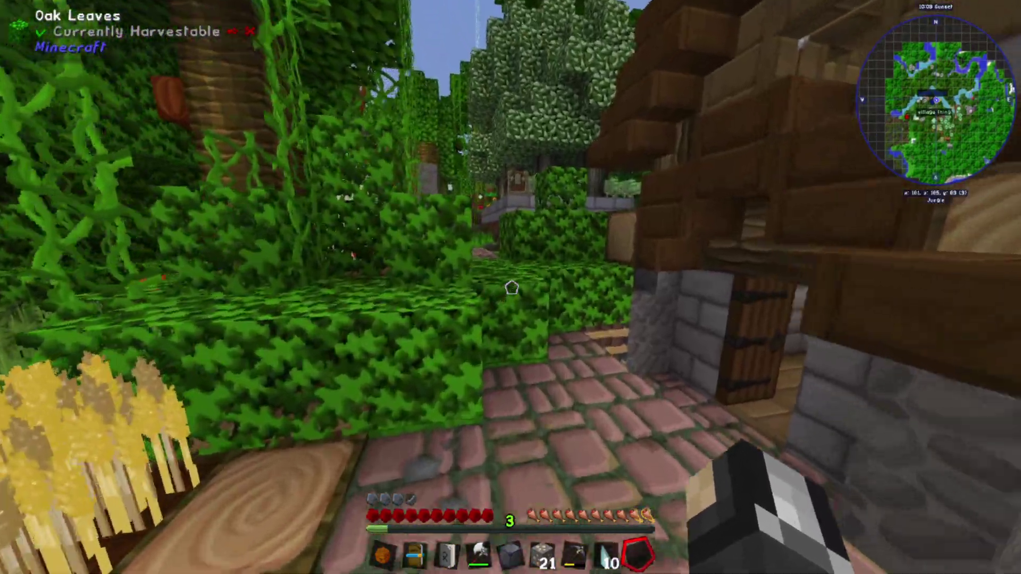
{"action": "key", "text": "e"}
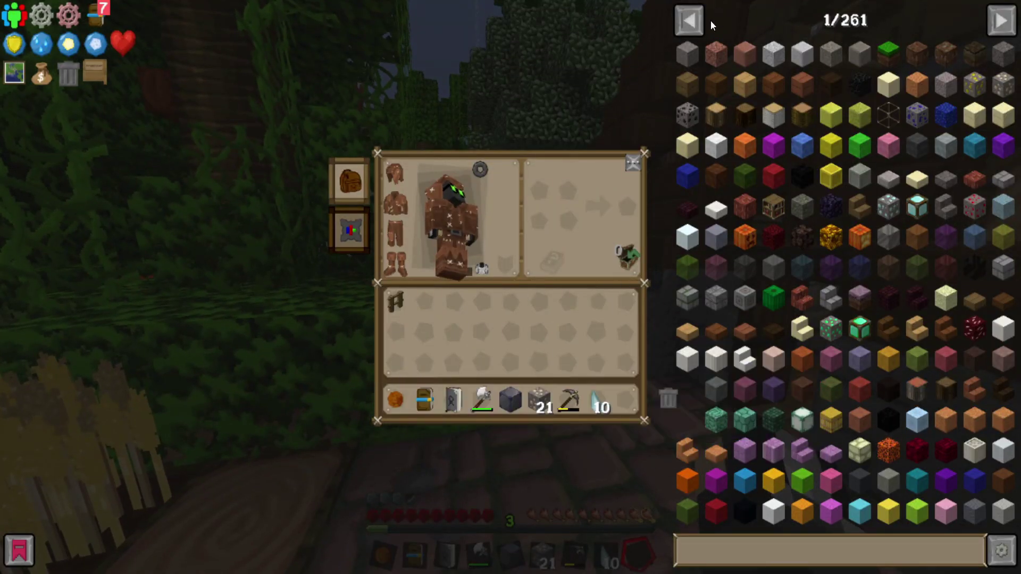
{"action": "left_click", "coordinate": [689, 21]}
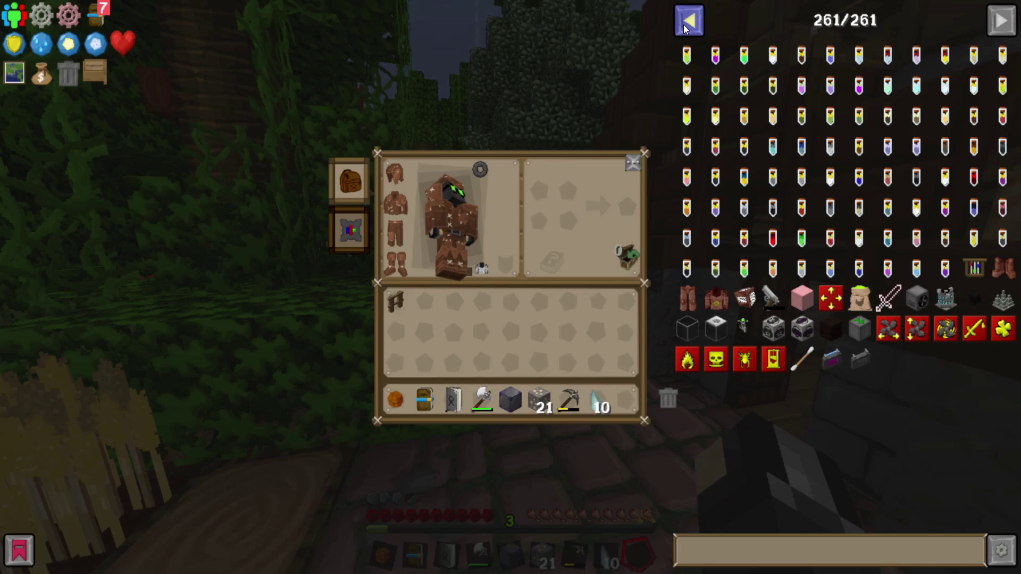
{"action": "left_click", "coordinate": [684, 24]}
{"action": "left_click", "coordinate": [683, 25]}
{"action": "left_click", "coordinate": [684, 24]}
{"action": "left_click", "coordinate": [684, 24]}
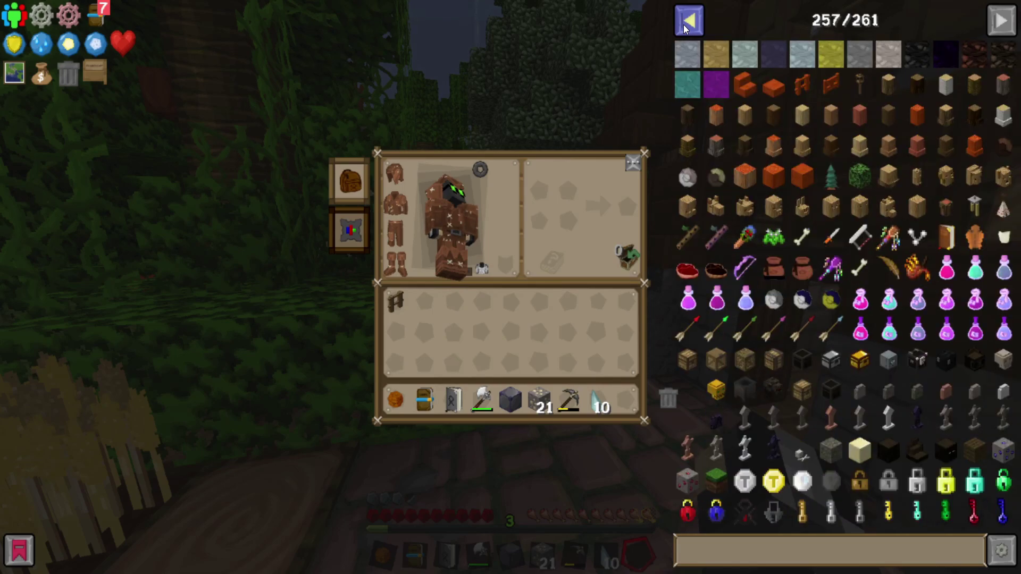
{"action": "left_click", "coordinate": [683, 24]}
{"action": "left_click", "coordinate": [1001, 22]}
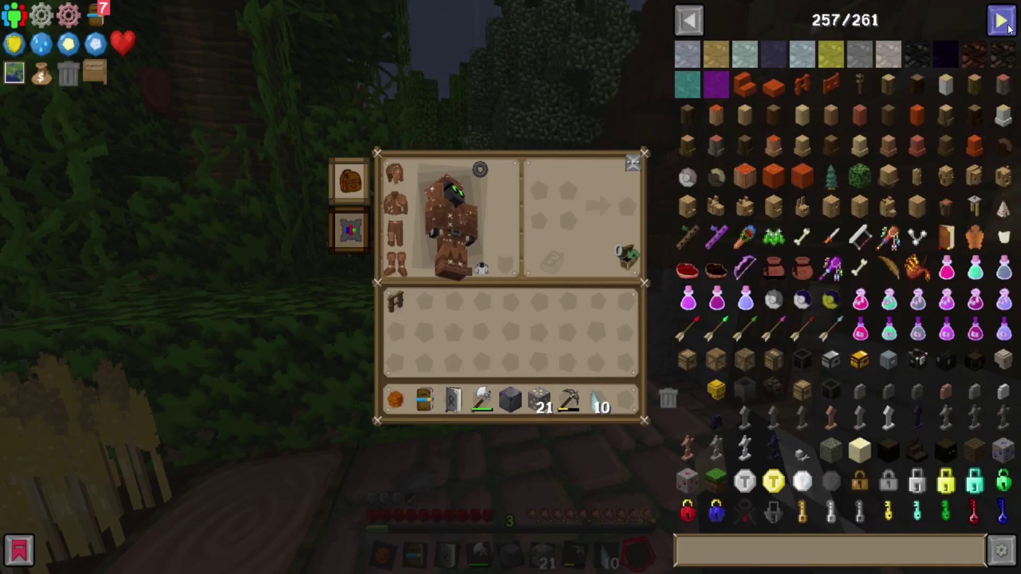
{"action": "left_click", "coordinate": [1008, 25]}
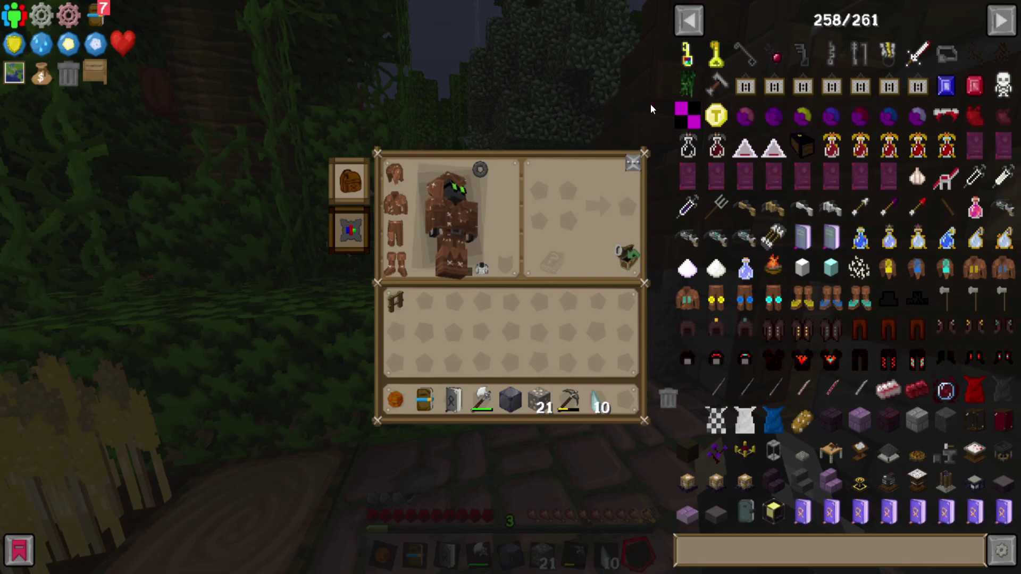
Browse the item list backwards from page 258 past page 239 to check the mod item and tool textures, and return to the world.
{"action": "left_click", "coordinate": [684, 20]}
{"action": "left_click", "coordinate": [684, 21]}
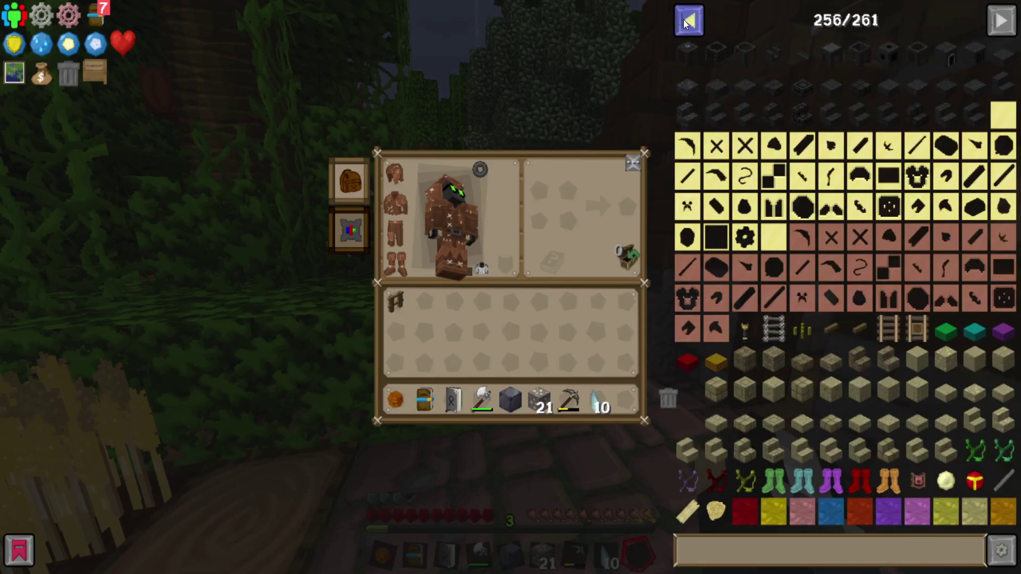
{"action": "left_click", "coordinate": [683, 20]}
{"action": "left_click", "coordinate": [683, 20]}
{"action": "left_click", "coordinate": [684, 20]}
{"action": "left_click", "coordinate": [683, 20]}
{"action": "left_click", "coordinate": [684, 20]}
{"action": "left_click", "coordinate": [683, 20]}
{"action": "left_click", "coordinate": [684, 21]}
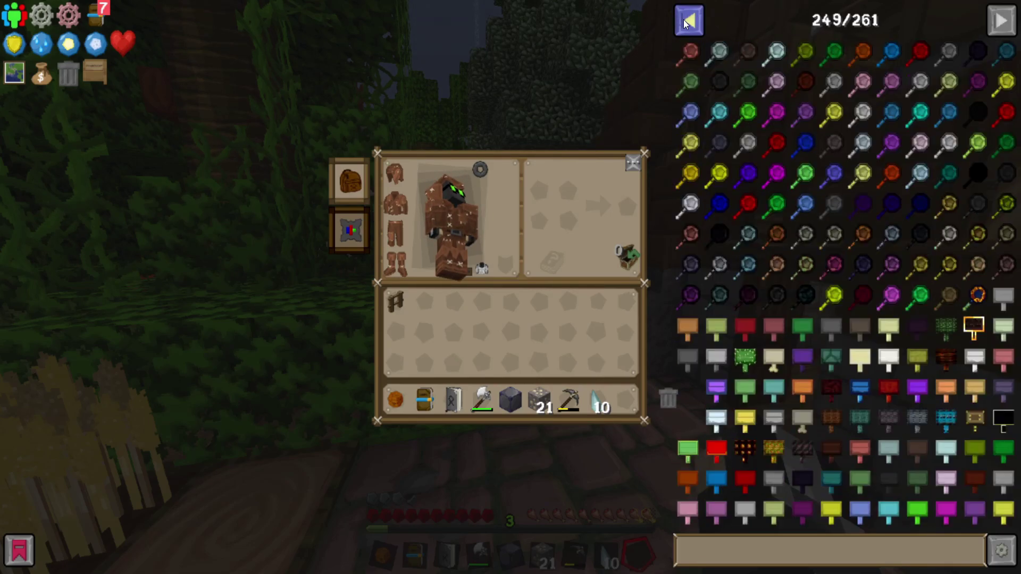
{"action": "left_click", "coordinate": [683, 20]}
{"action": "left_click", "coordinate": [684, 20]}
{"action": "left_click", "coordinate": [683, 20]}
{"action": "left_click", "coordinate": [684, 20]}
{"action": "left_click", "coordinate": [685, 21]}
{"action": "left_click", "coordinate": [685, 21]}
{"action": "left_click", "coordinate": [685, 21]}
{"action": "left_click", "coordinate": [685, 21]}
{"action": "left_click", "coordinate": [685, 21]}
{"action": "left_click", "coordinate": [685, 21]}
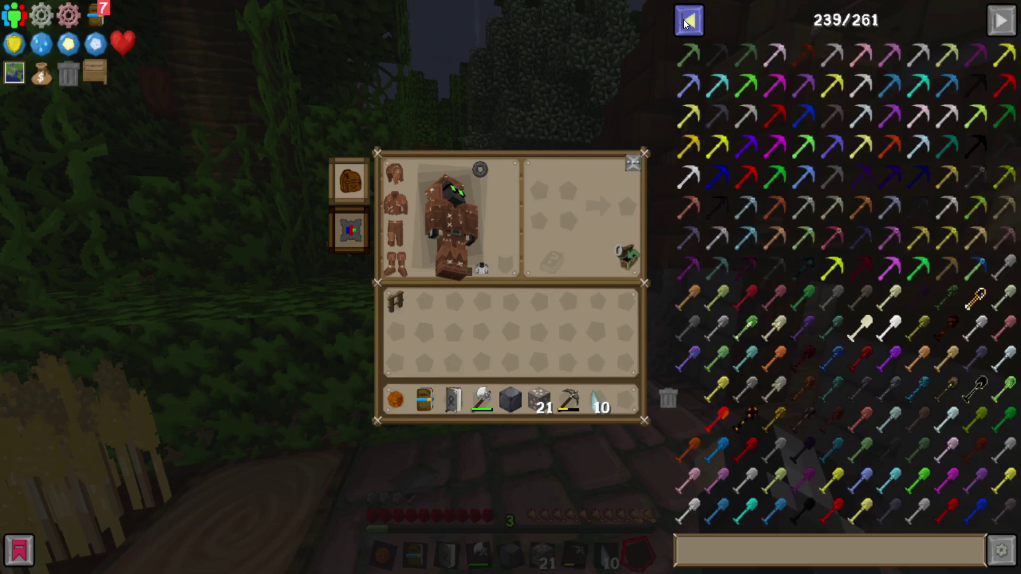
{"action": "left_click", "coordinate": [684, 21]}
{"action": "left_click", "coordinate": [685, 21]}
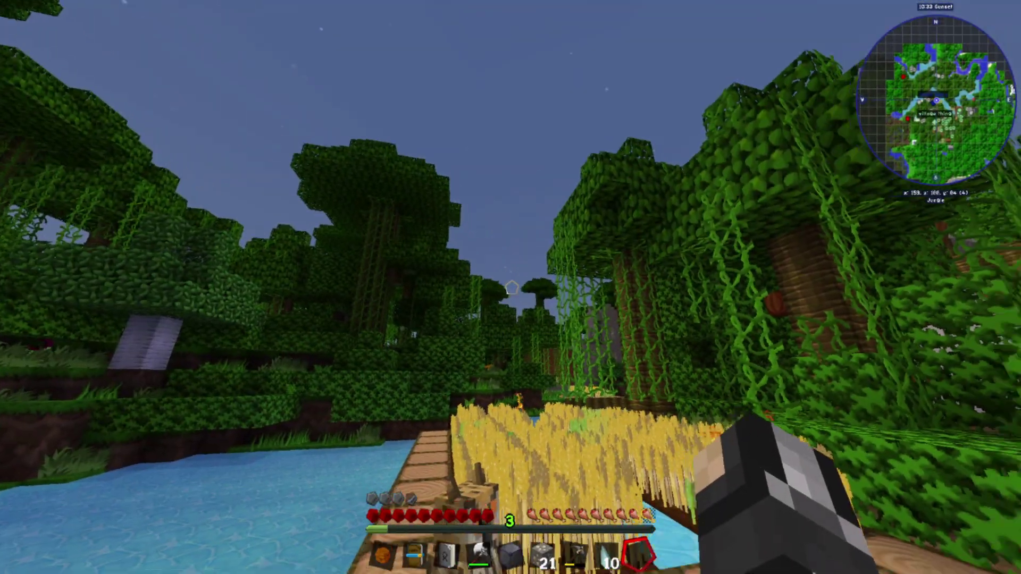
Walk around the wheat farm and riverside at dusk to examine the textures of the water, crops, owl and jungle trees.
{"action": "key", "text": "w"}
{"action": "key", "text": "w"}
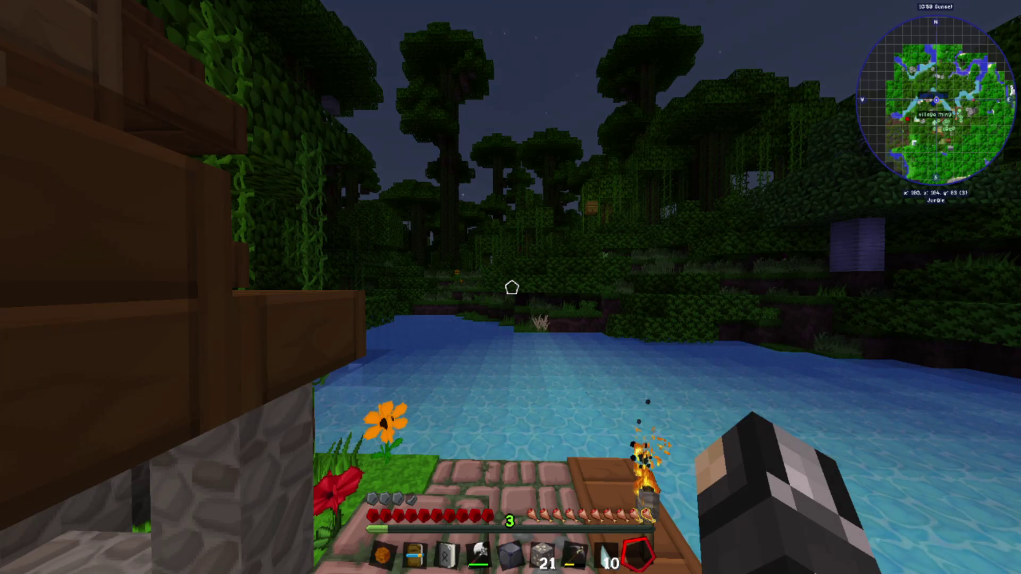
{"action": "key", "text": "w"}
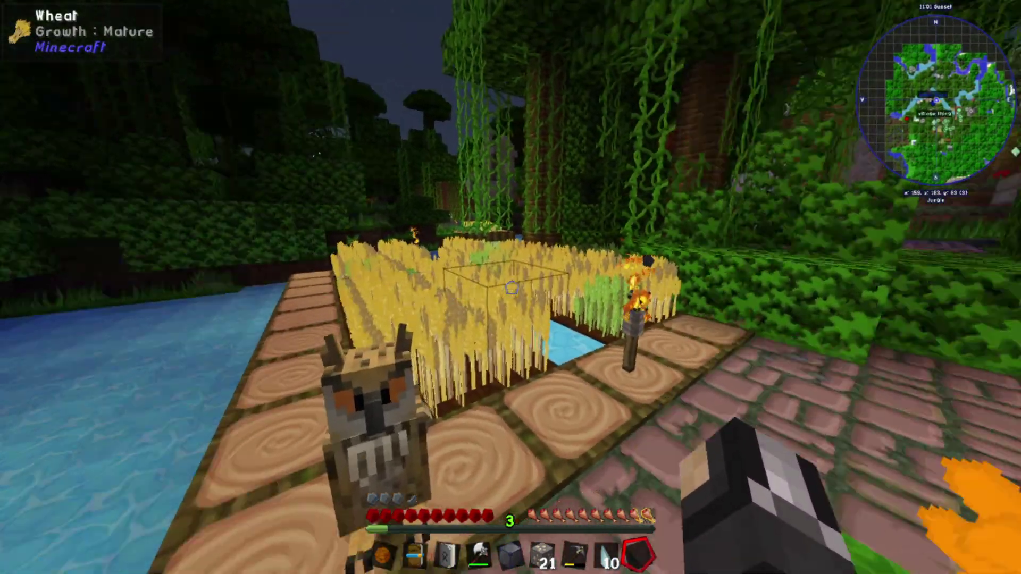
{"action": "key", "text": "w"}
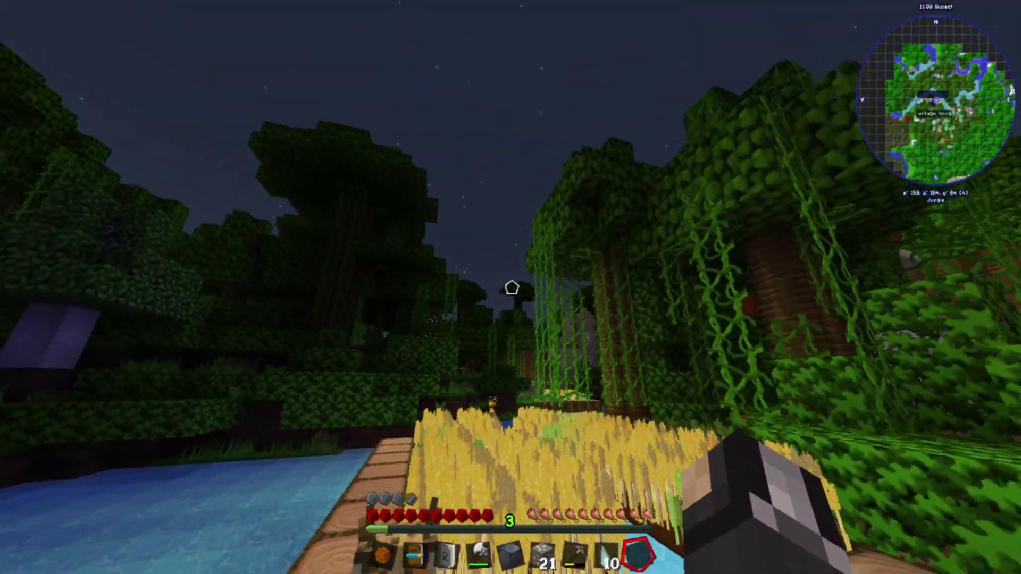
{"action": "key", "text": "w"}
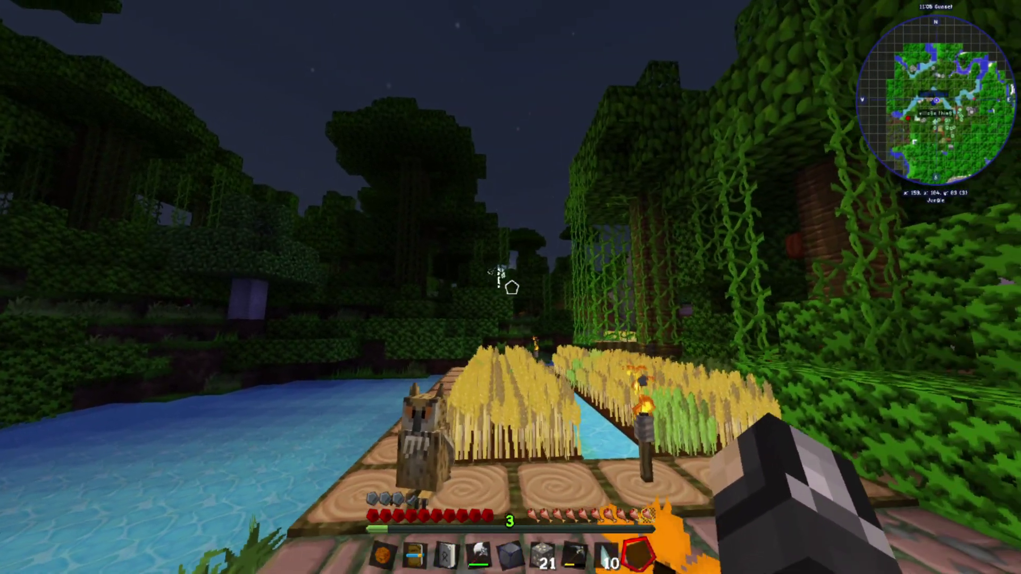
{"action": "key", "text": "w"}
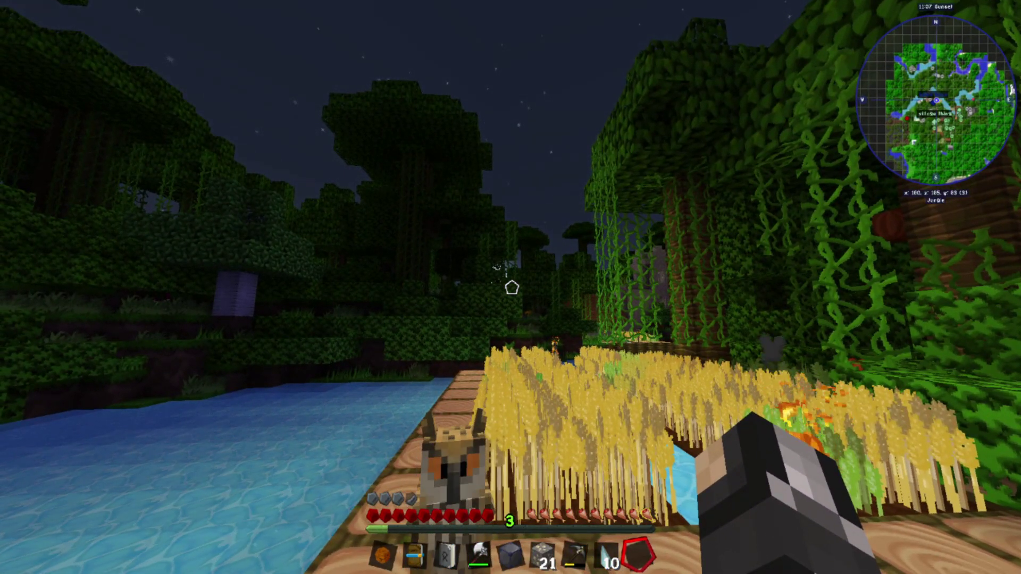